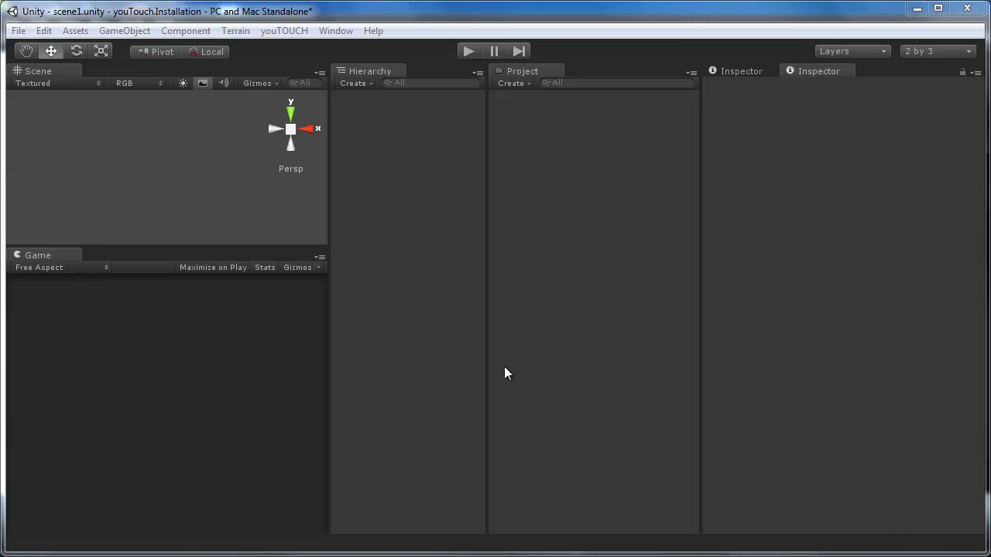
Import the complete contents of the custom package youTOUCH.unitypackage from the youTouch.Installation folder into the project.
click(74, 31)
mouse_move(69, 140)
click(275, 142)
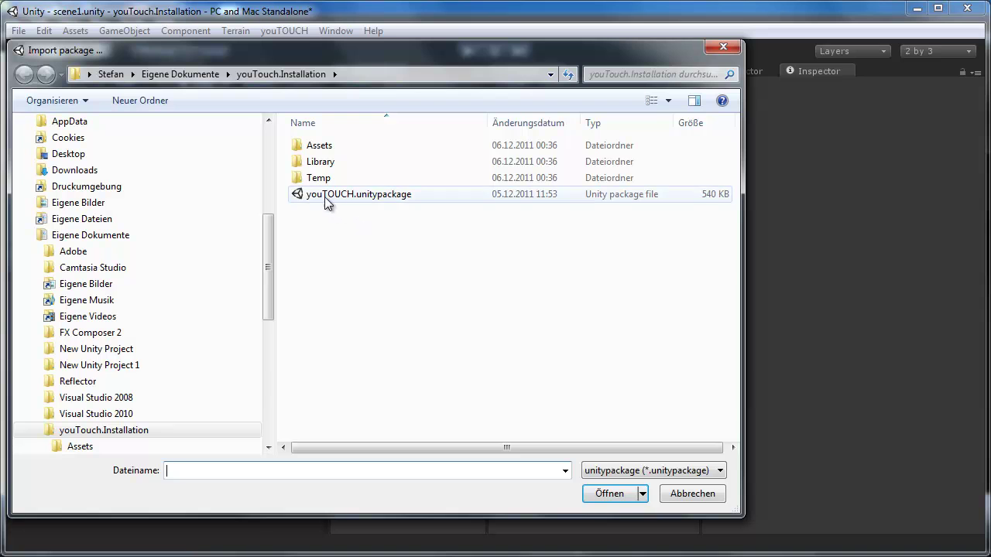
click(311, 194)
double_click(310, 194)
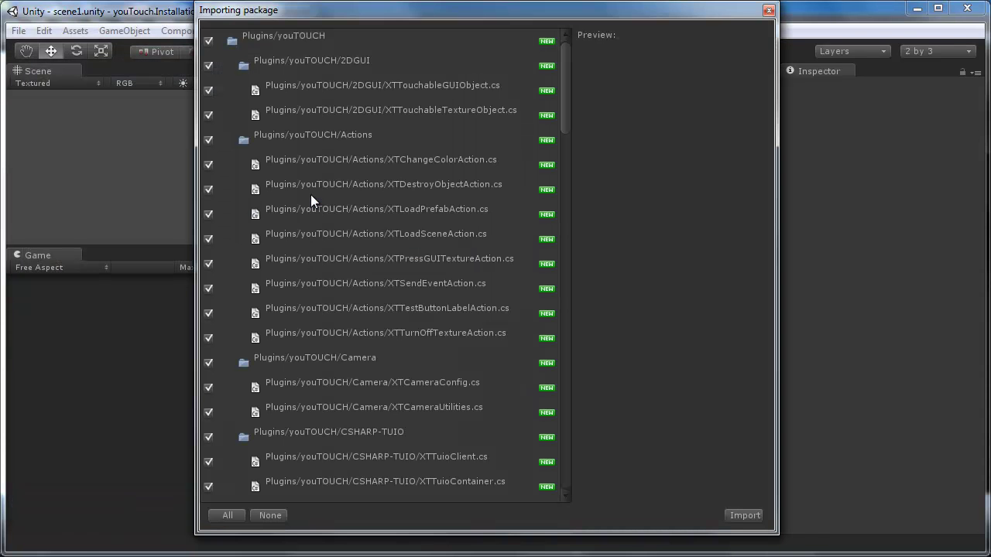
click(744, 516)
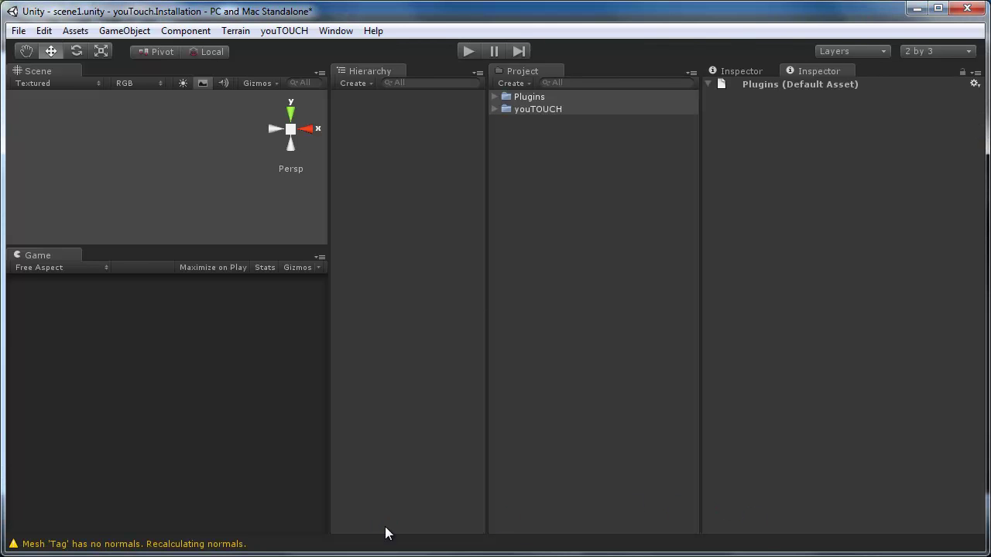
Review the error and warning messages in the Console, then close it.
click(106, 545)
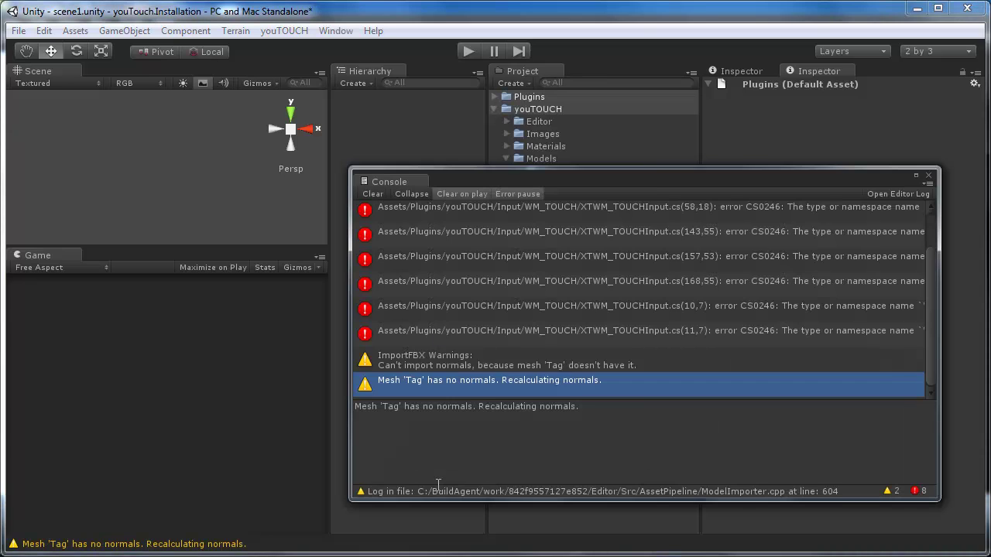
drag(928, 292, 945, 239)
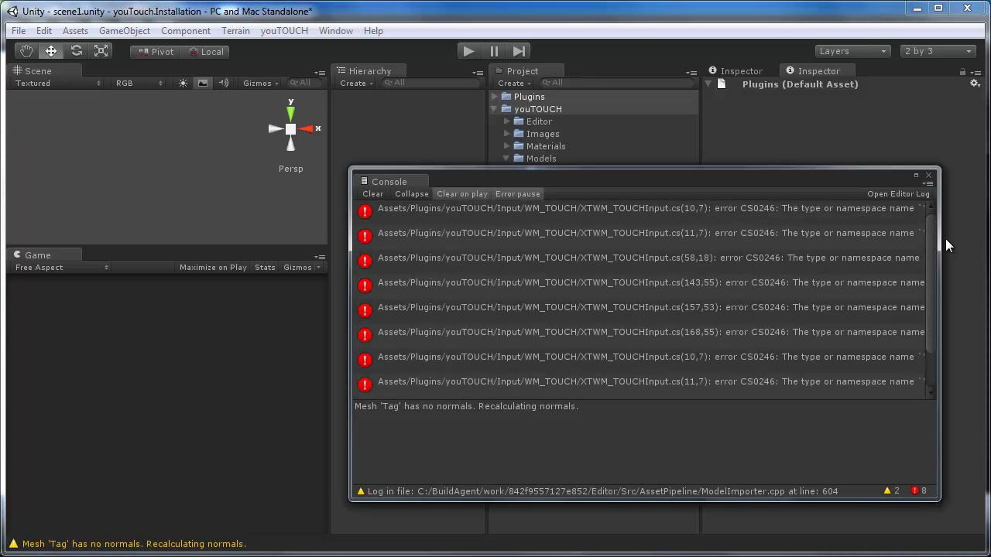
click(928, 175)
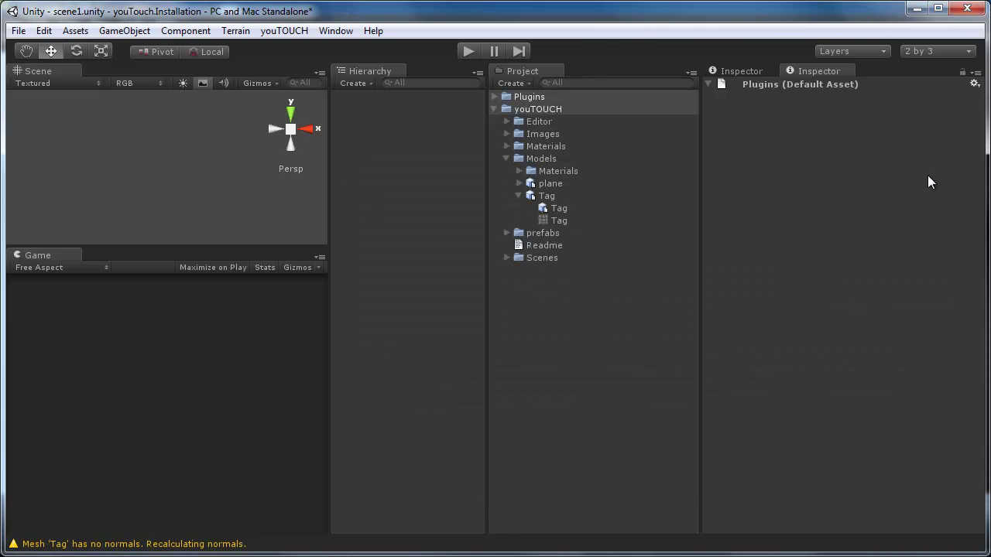
Run the youTOUCH.WM_TOUCH.Setup installer from Plugins/youTOUCH and complete the installation with the default destination folder.
click(493, 109)
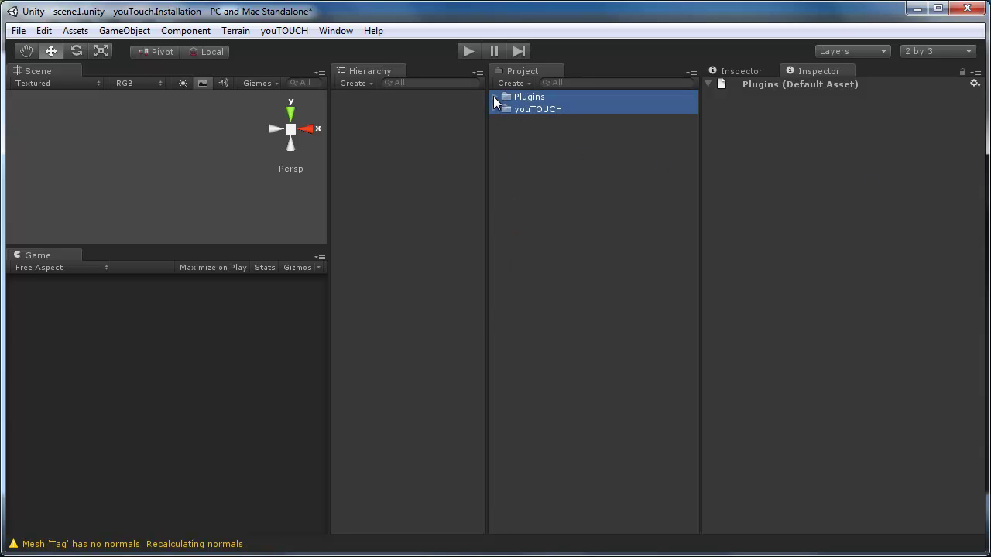
click(493, 96)
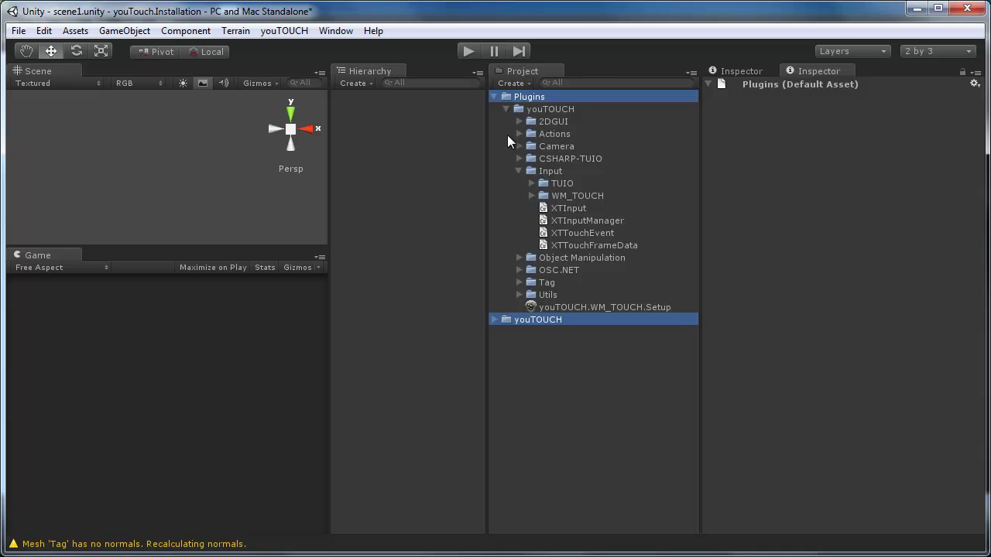
click(519, 171)
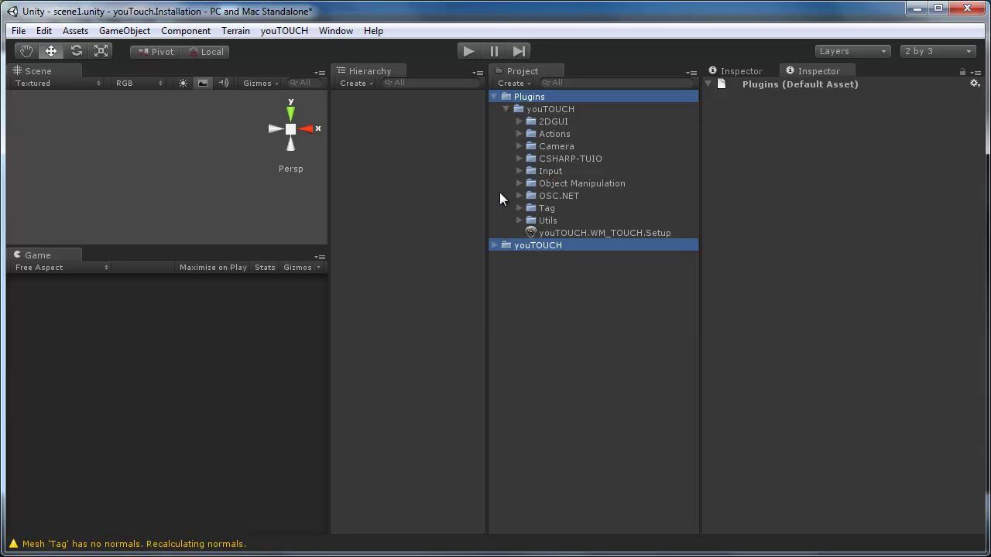
click(533, 230)
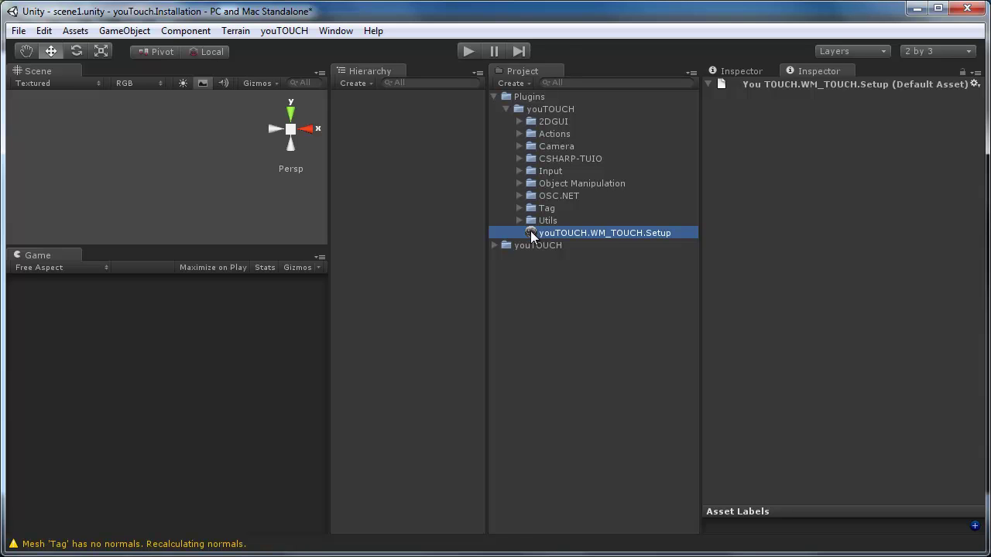
double_click(530, 231)
click(828, 534)
click(828, 535)
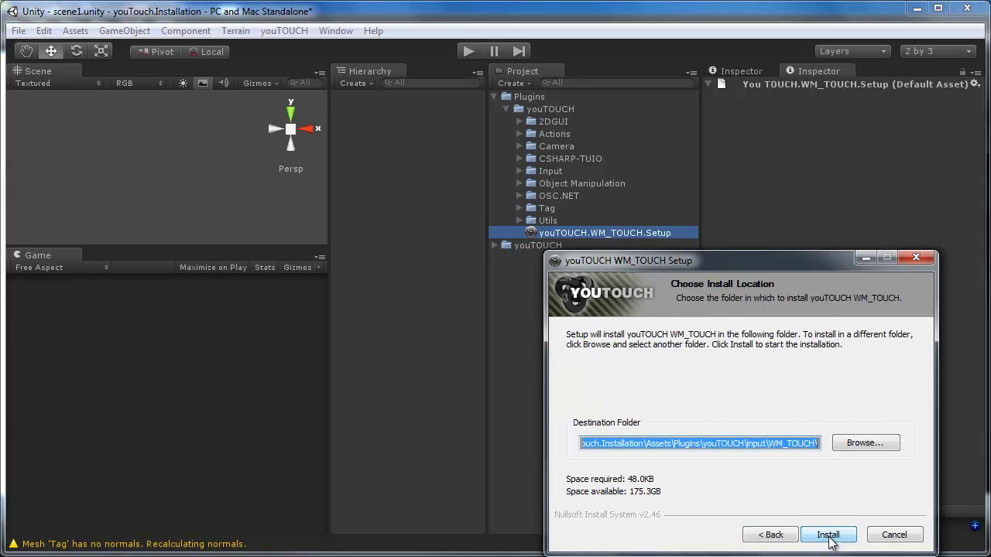
click(828, 535)
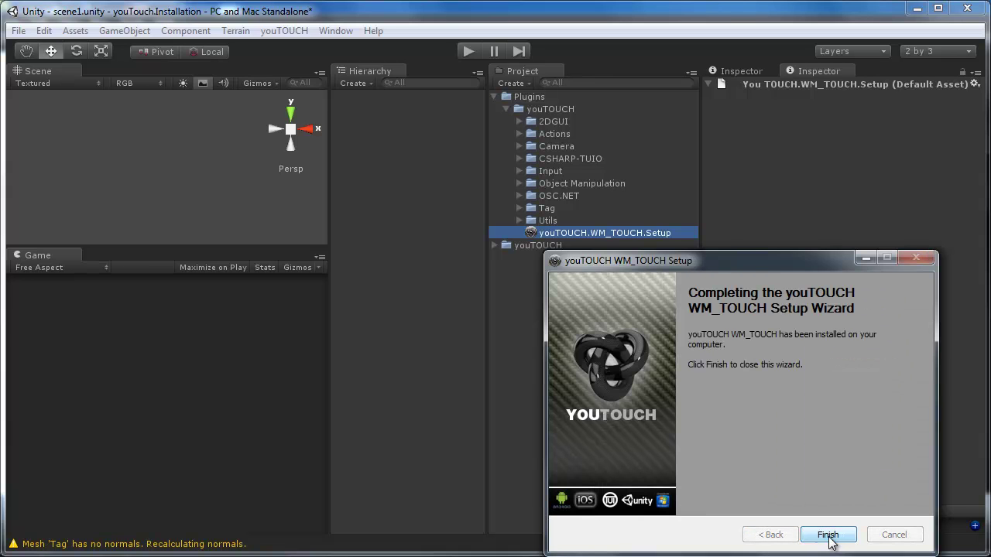
click(827, 535)
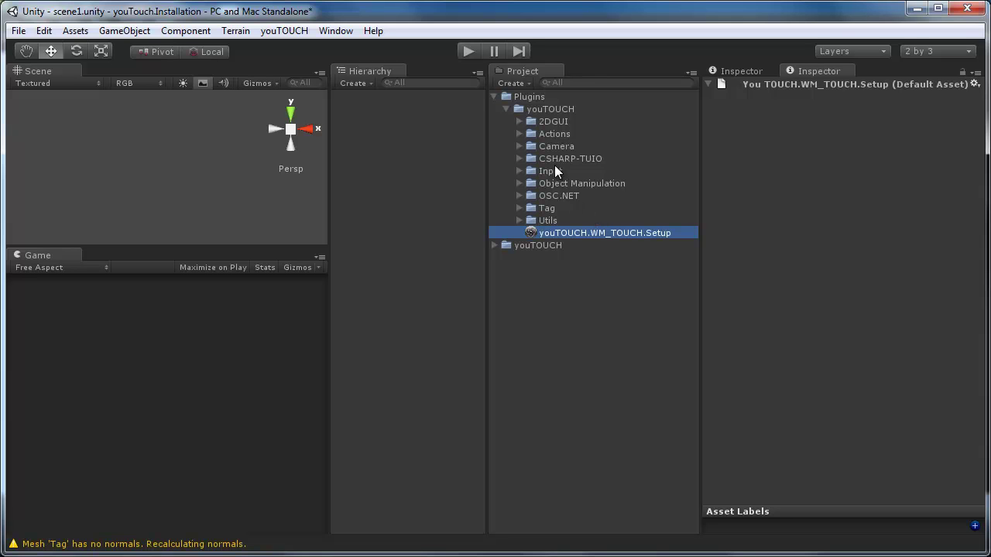
Examine the installed library files in the dll and dll.Microsoft.Net folders under Input/WM_TOUCH, then collapse the folders again.
click(519, 171)
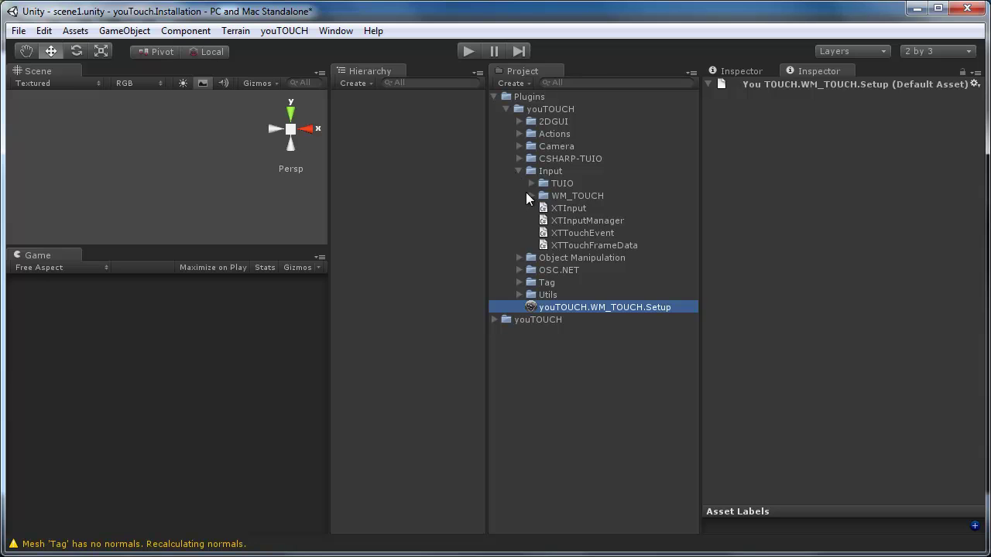
click(527, 196)
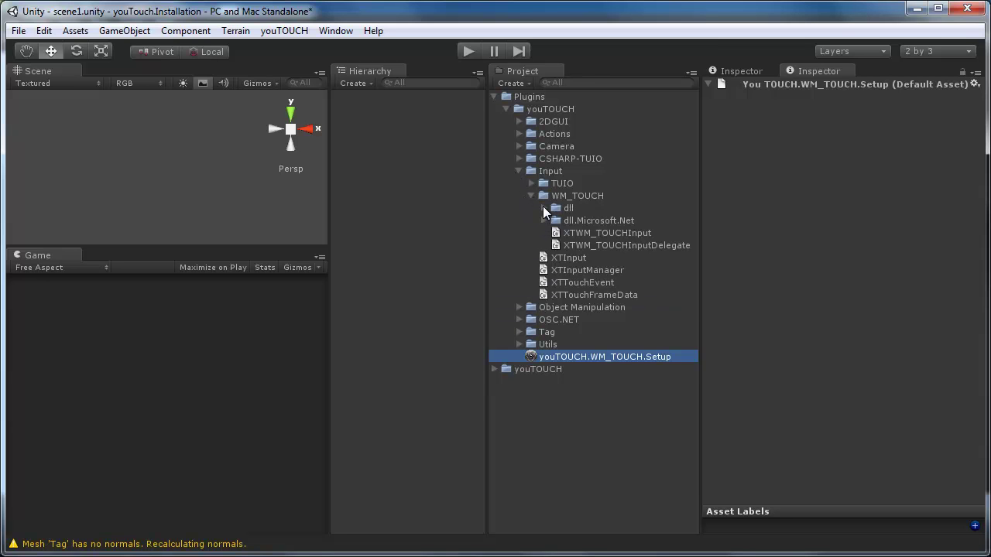
click(542, 208)
click(543, 233)
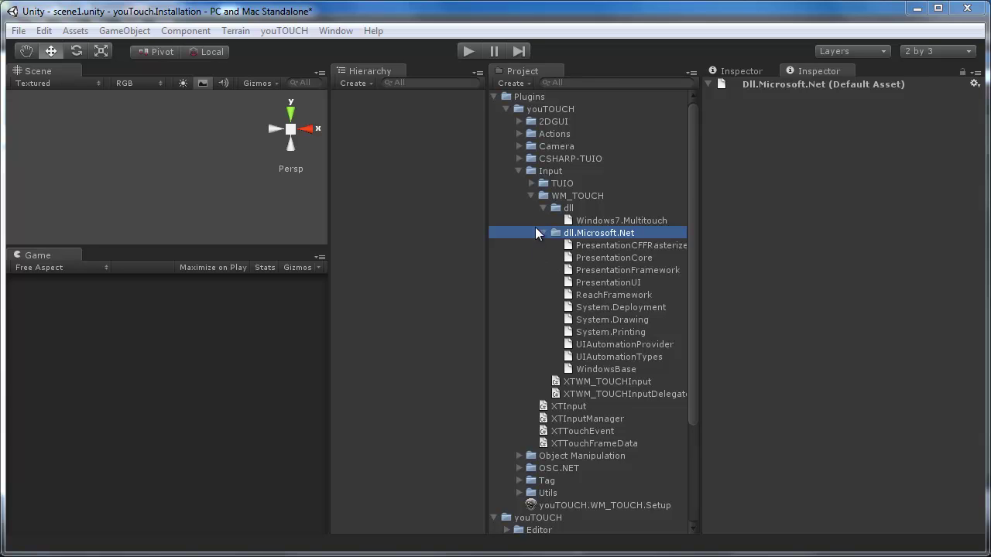
click(534, 172)
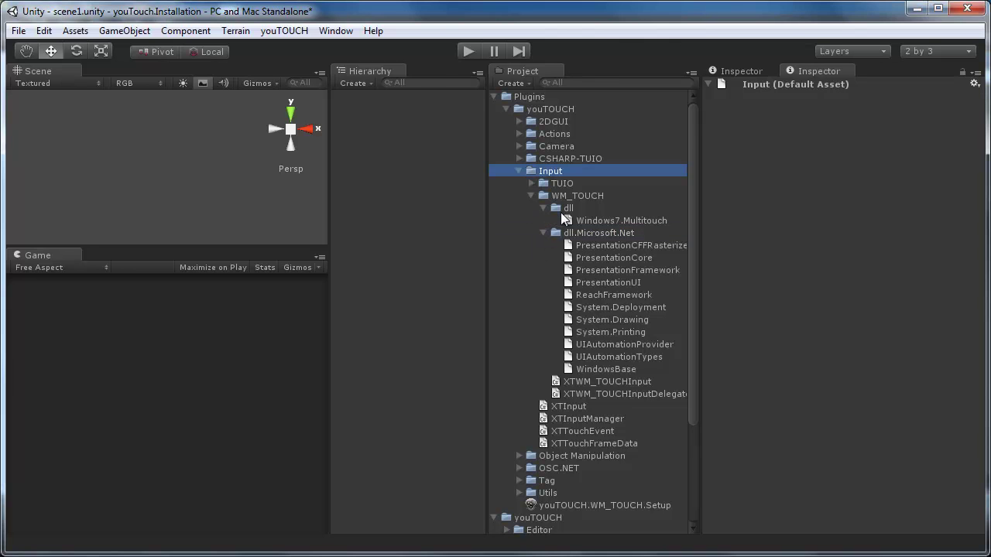
click(554, 199)
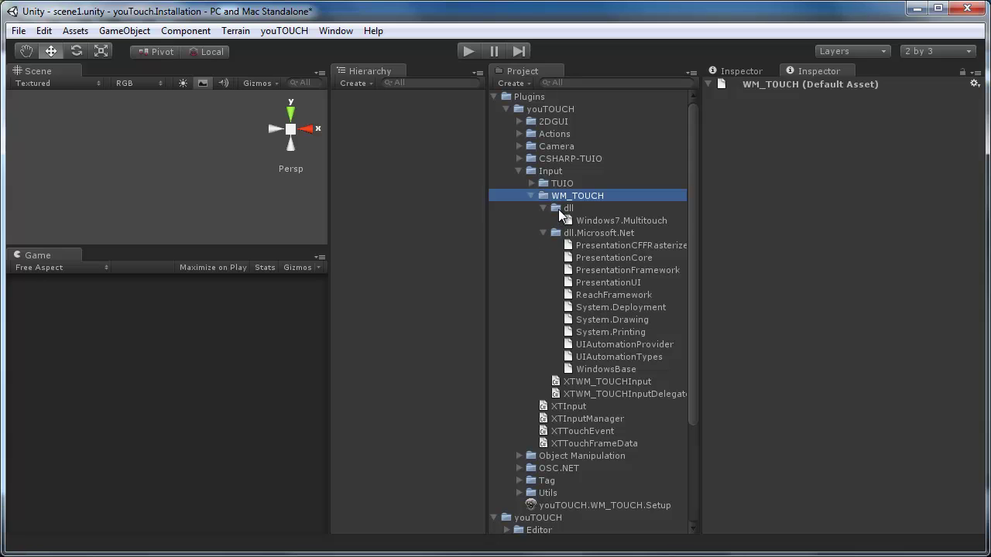
click(558, 209)
click(567, 234)
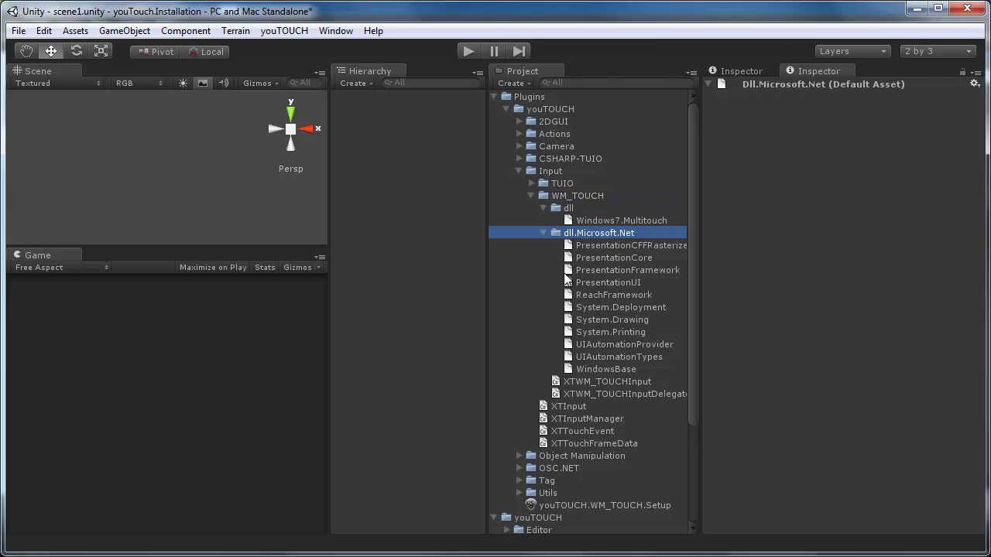
click(543, 232)
click(542, 208)
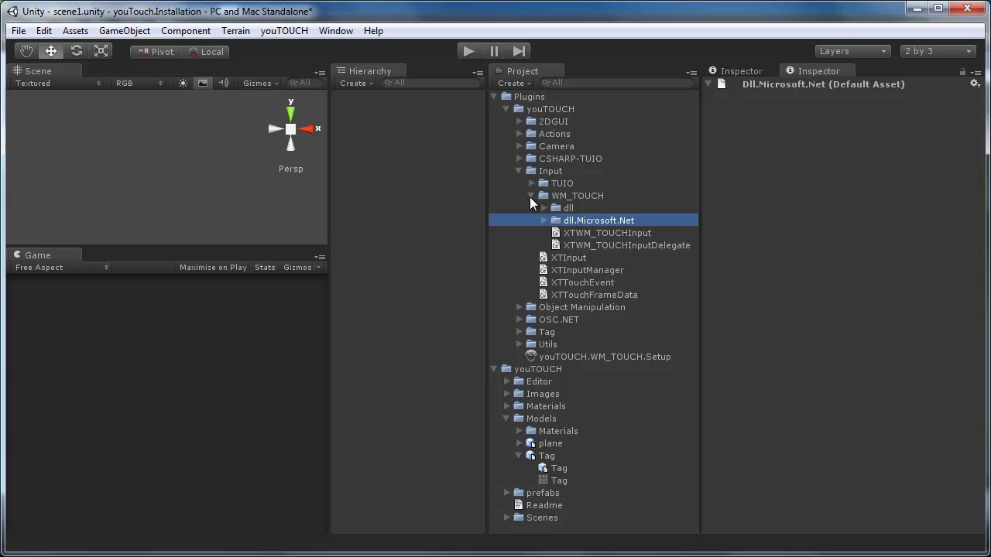
click(530, 196)
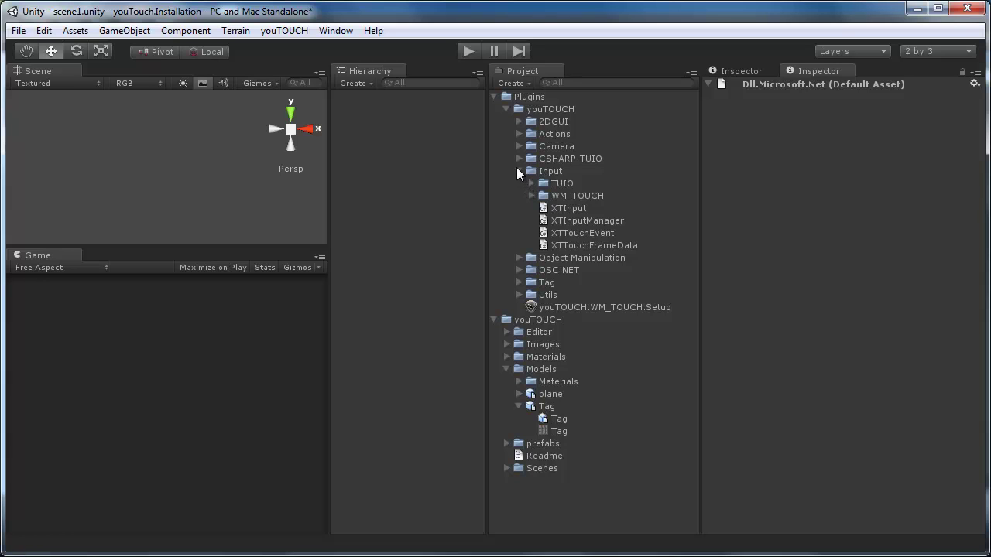
click(518, 170)
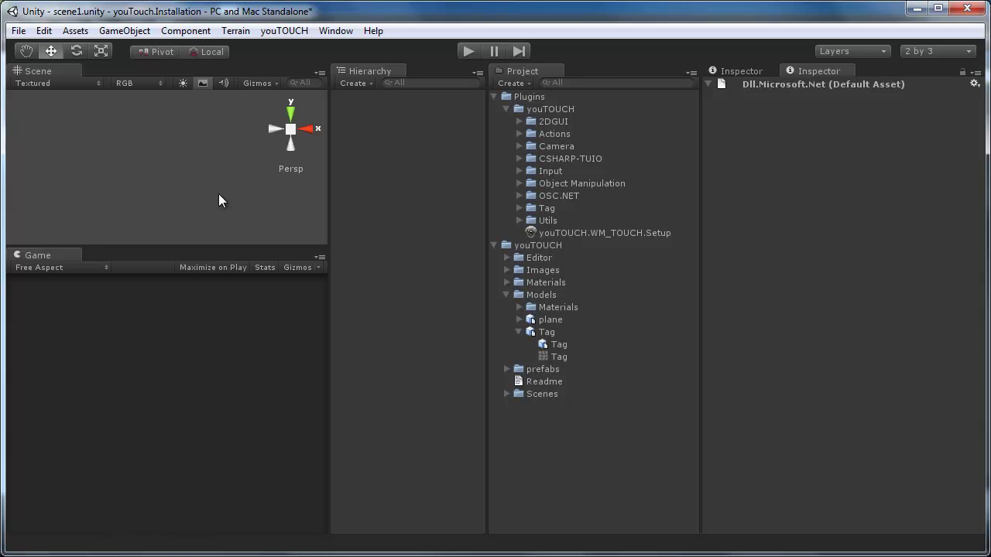
Check the Console for remaining errors after the WM_TOUCH installation and close it.
click(341, 31)
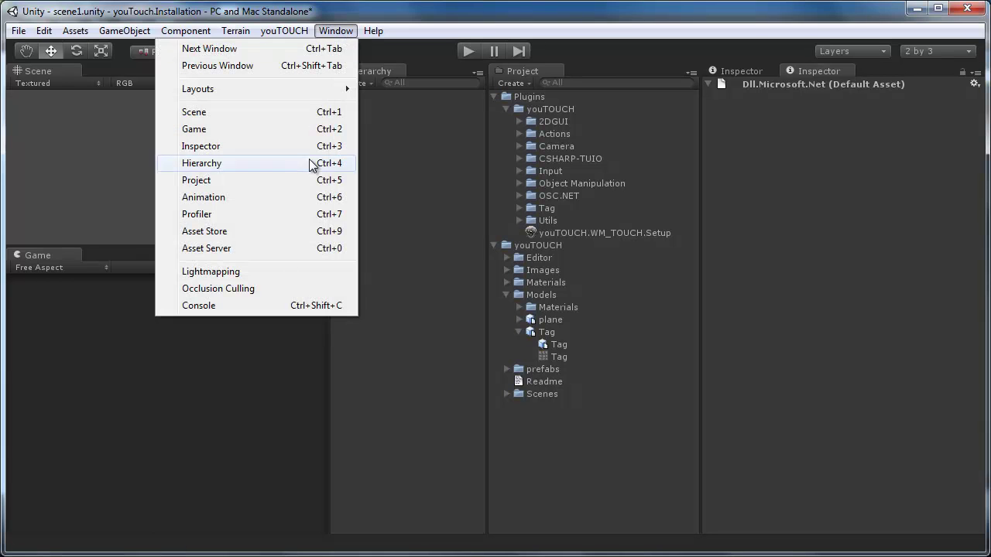
click(260, 307)
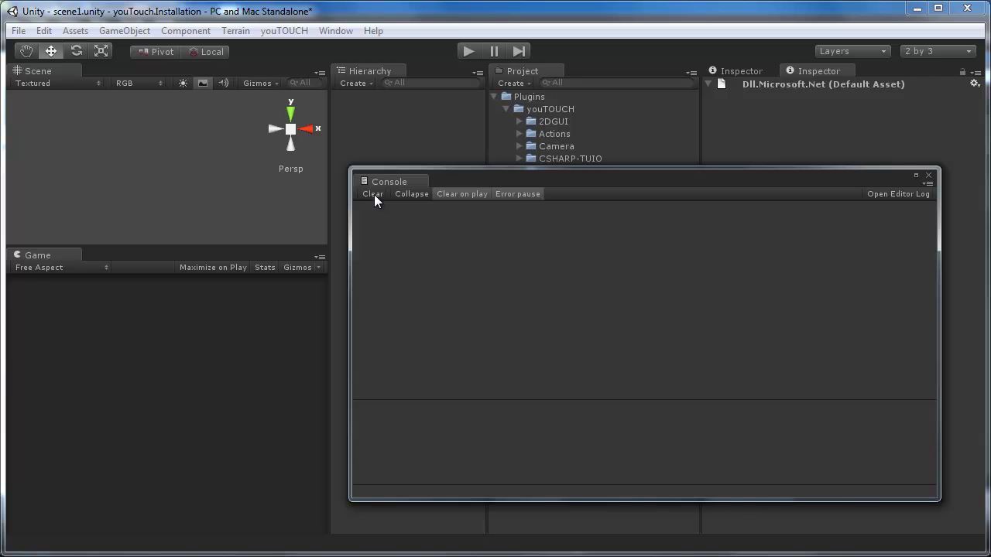
click(928, 176)
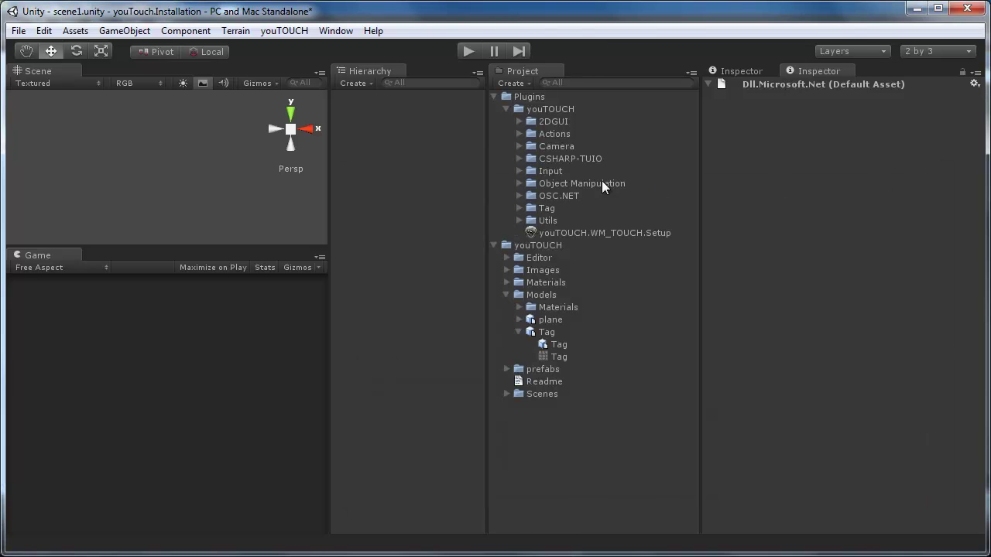
In the Player Settings for PC and Mac Standalone, choose .NET 2.0 as the Api Compatibility Level under Other Settings.
click(43, 30)
mouse_move(17, 31)
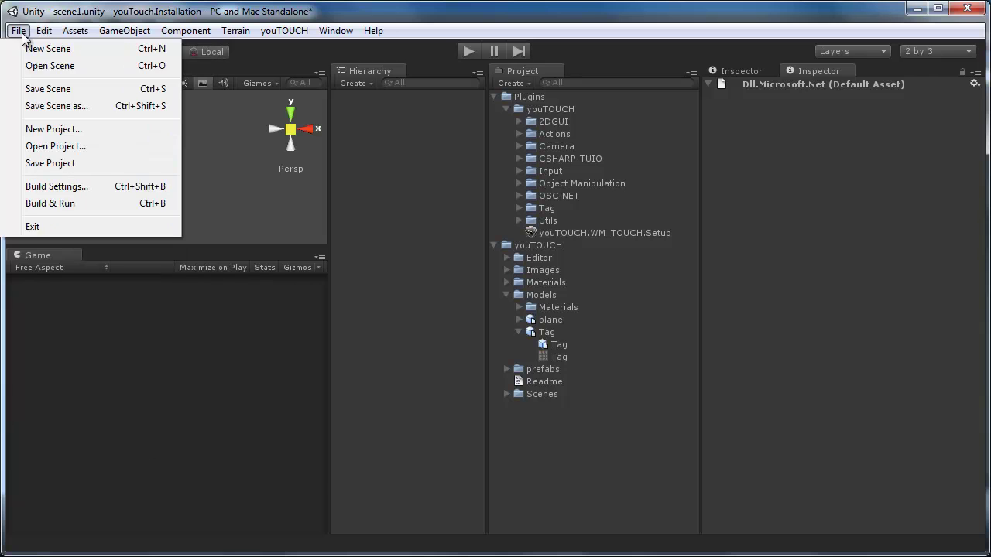
click(51, 187)
click(145, 454)
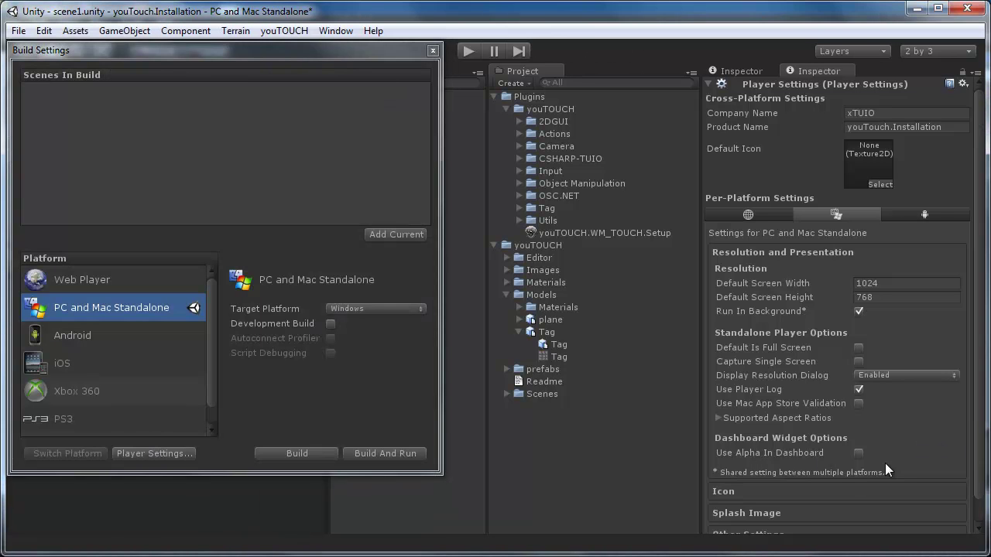
scroll(913, 449, down, 1)
click(786, 512)
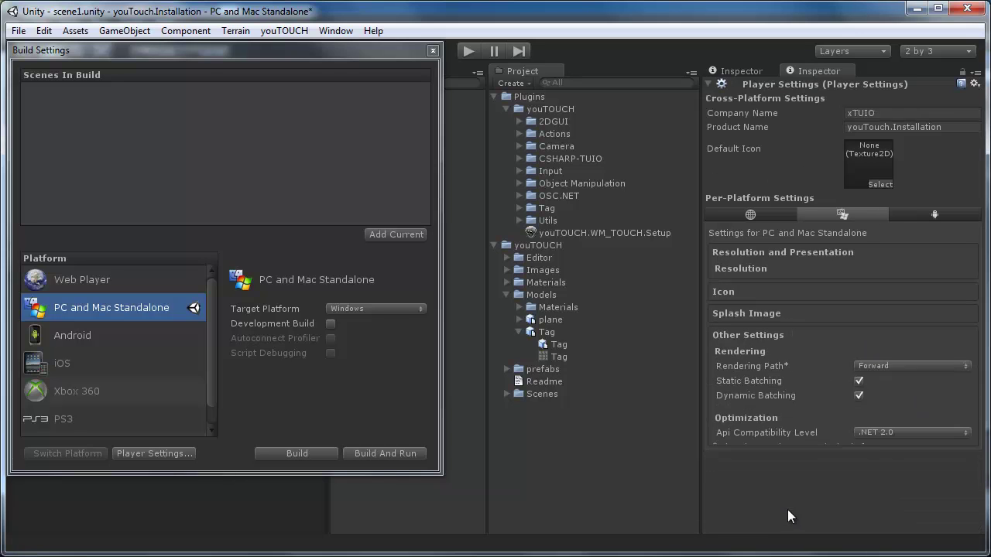
click(868, 416)
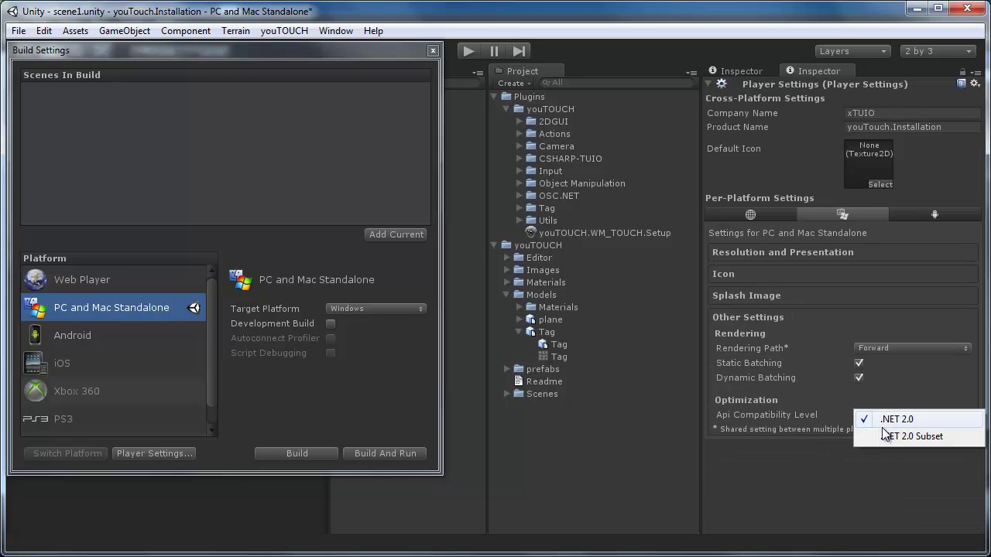
click(881, 419)
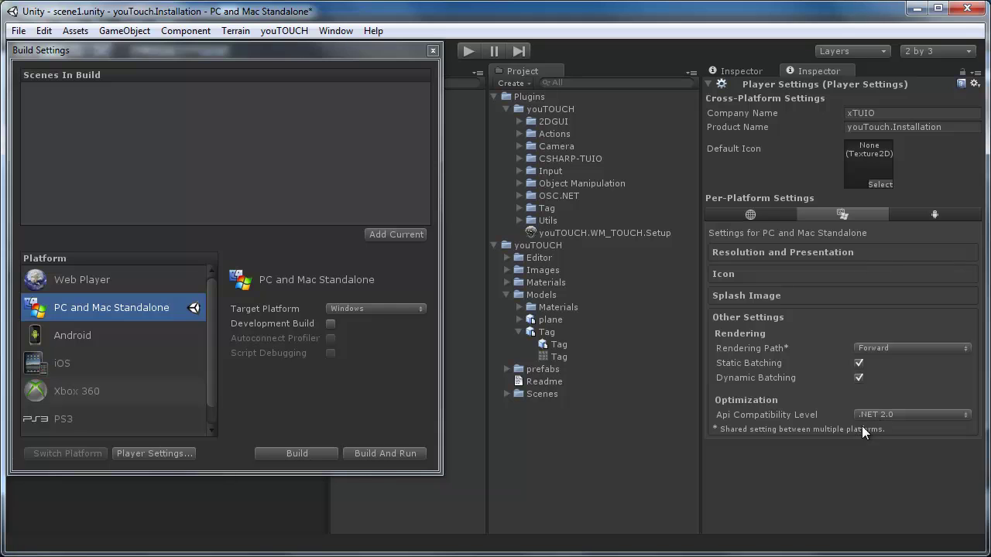
Review the Resolution and Presentation options in the Player Settings and close the Build Settings.
click(760, 319)
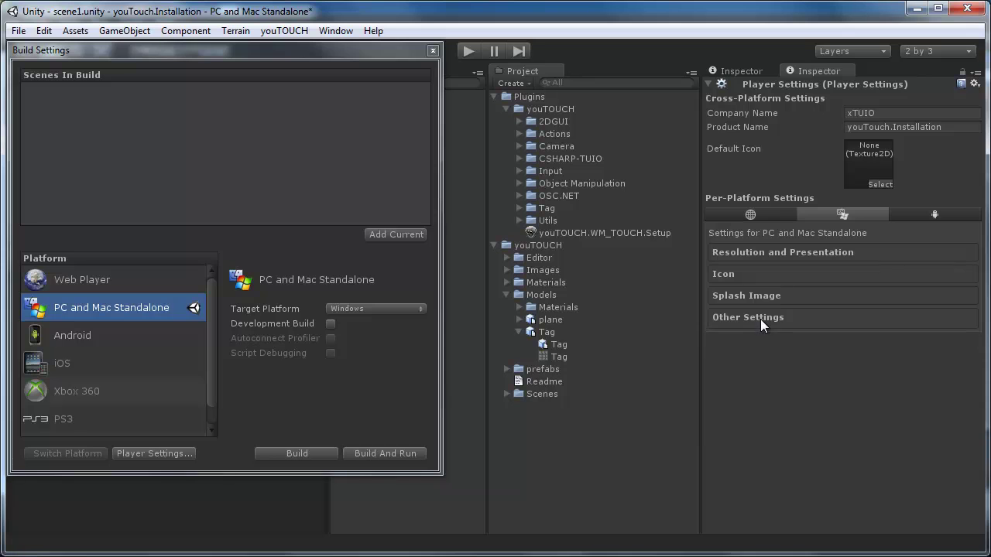
click(731, 252)
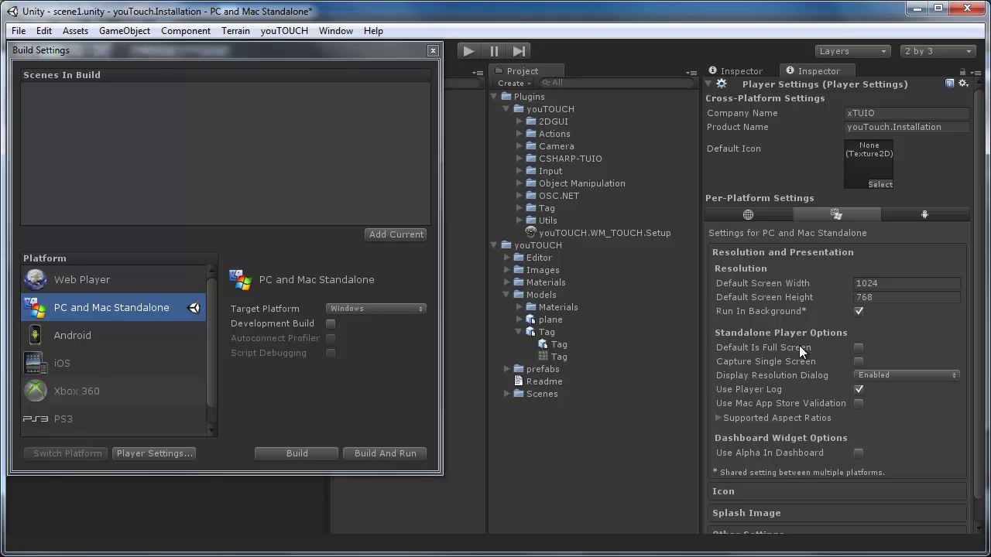
click(433, 51)
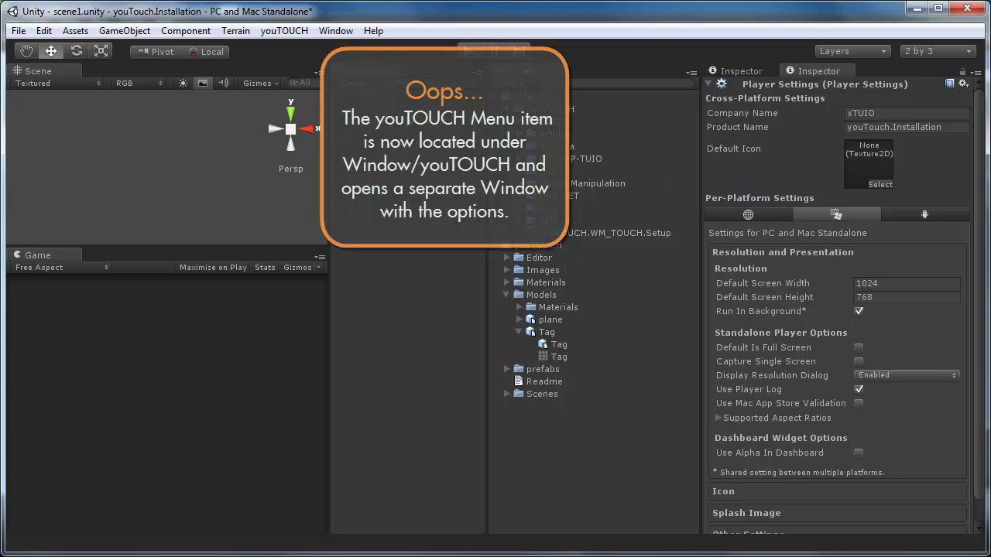
Apply the youTOUCH plugin's Setup PlayerSettings command to the project.
click(280, 32)
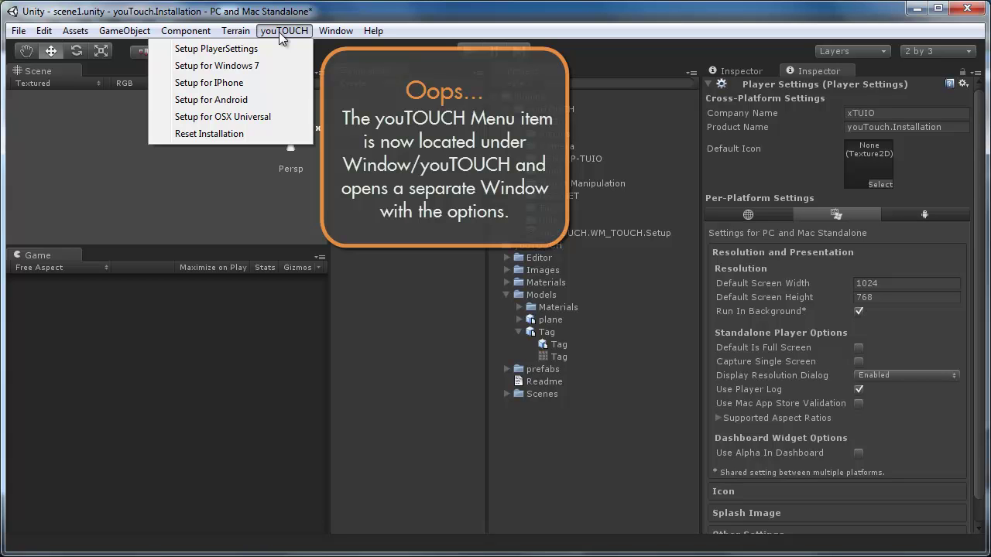
click(232, 51)
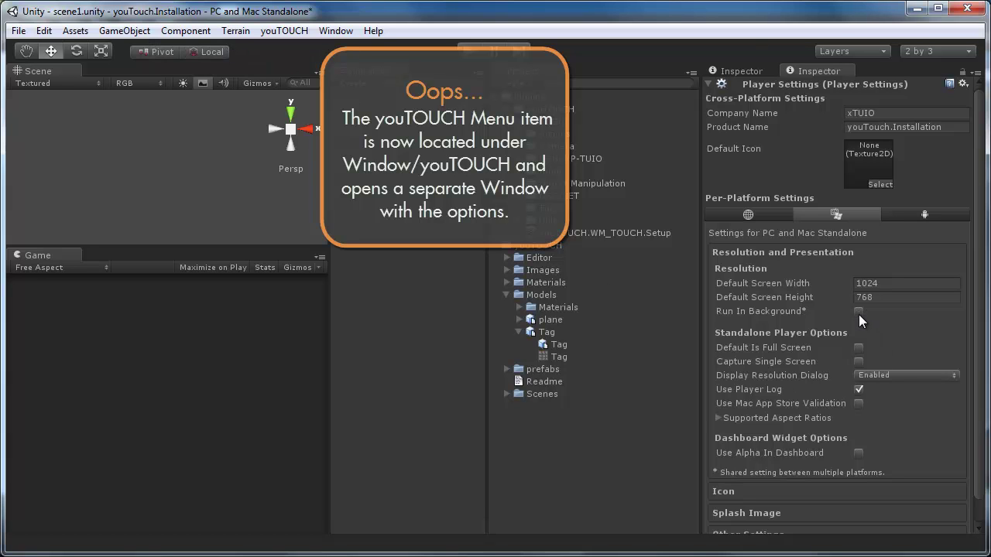
Enable Run In Background in the player settings through the youTOUCH plugin's setup command.
click(280, 31)
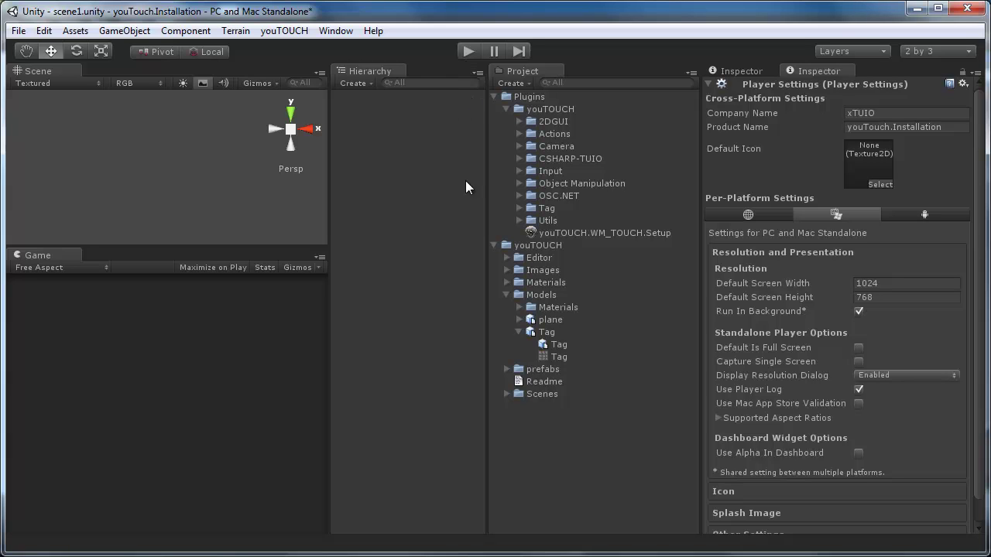
Inspect the XTInputManagerTUIO and XTInputManagerWM_TOUCH prefabs in the youTOUCH prefabs folder.
click(507, 369)
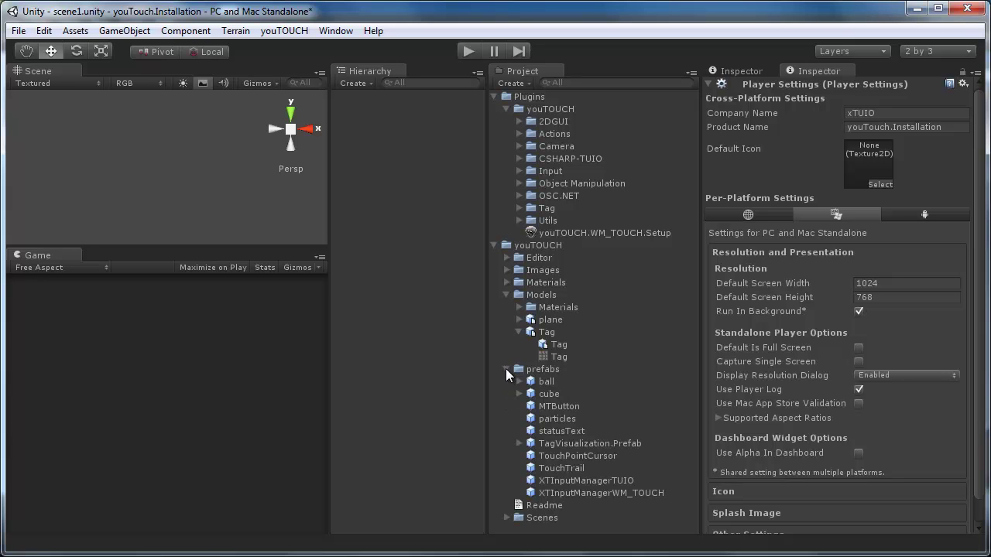
click(566, 481)
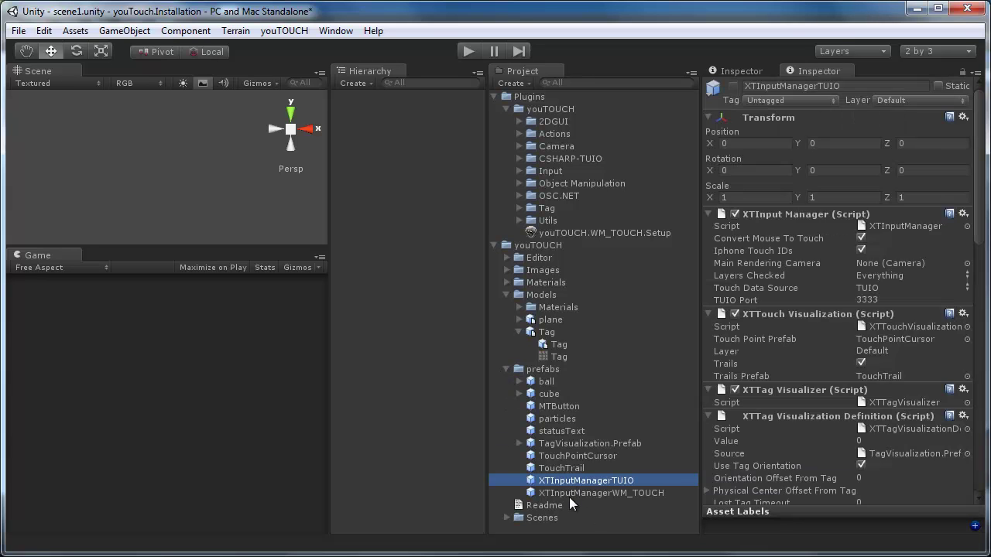
click(570, 493)
click(568, 485)
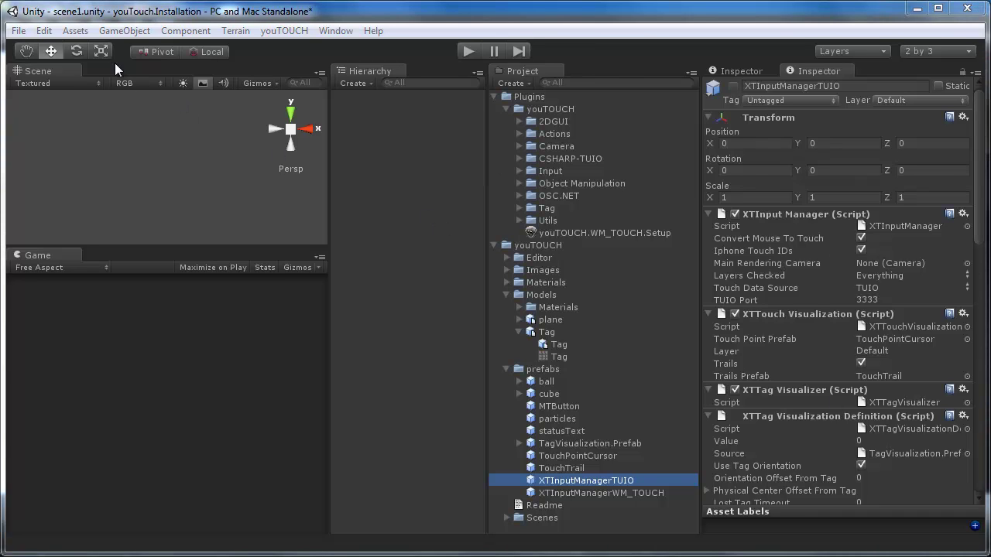
Create an empty game object in scene1 and add the youTOUCH InputManager component to it.
click(114, 32)
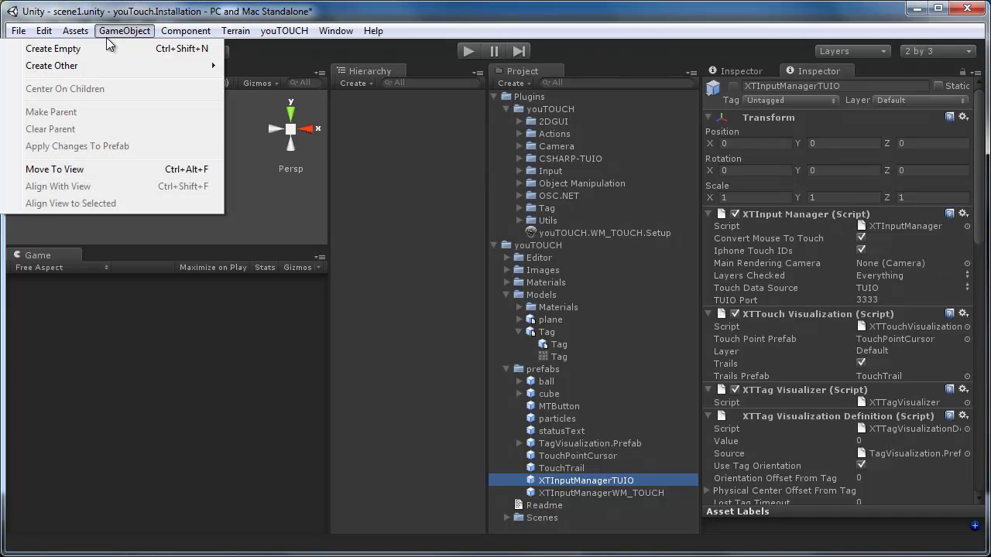
click(92, 49)
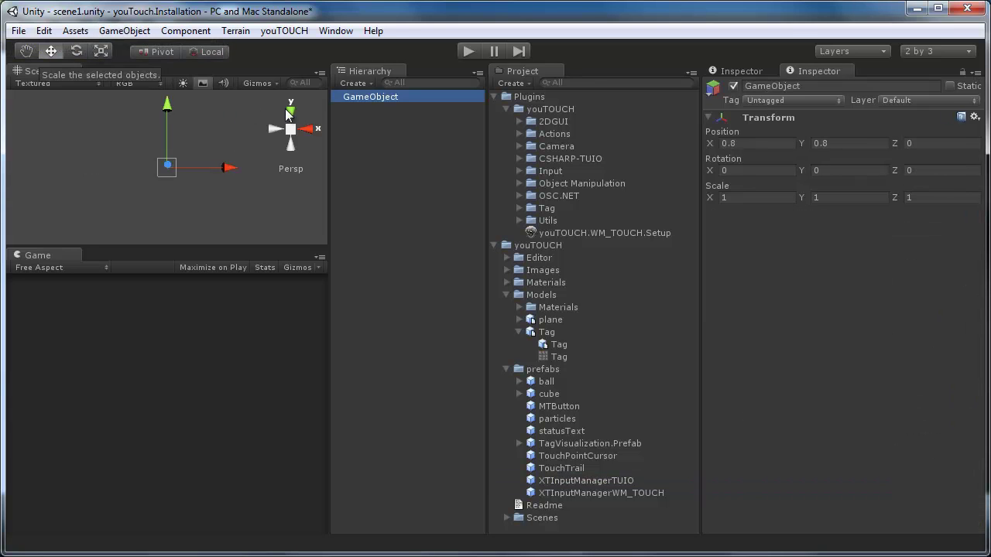
click(185, 31)
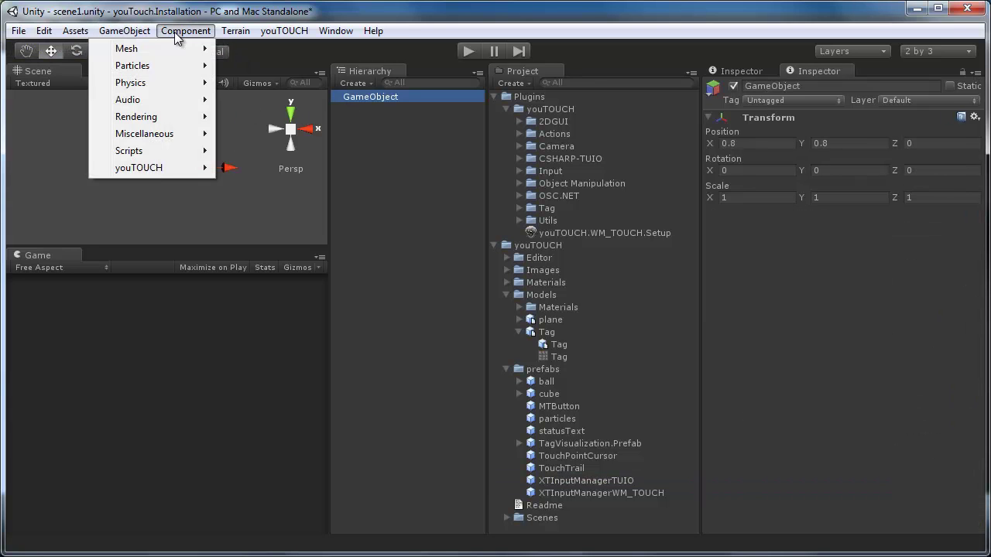
mouse_move(153, 172)
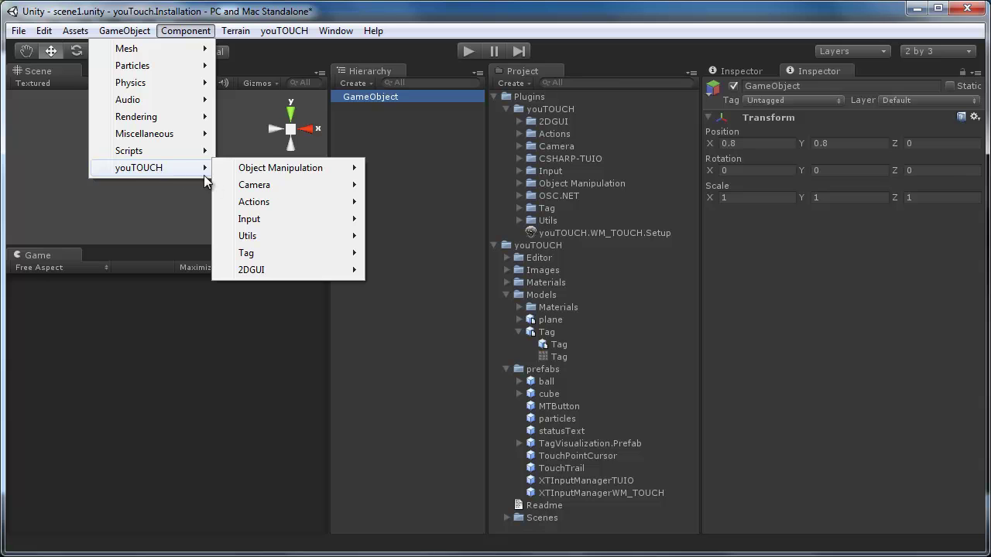
mouse_move(250, 222)
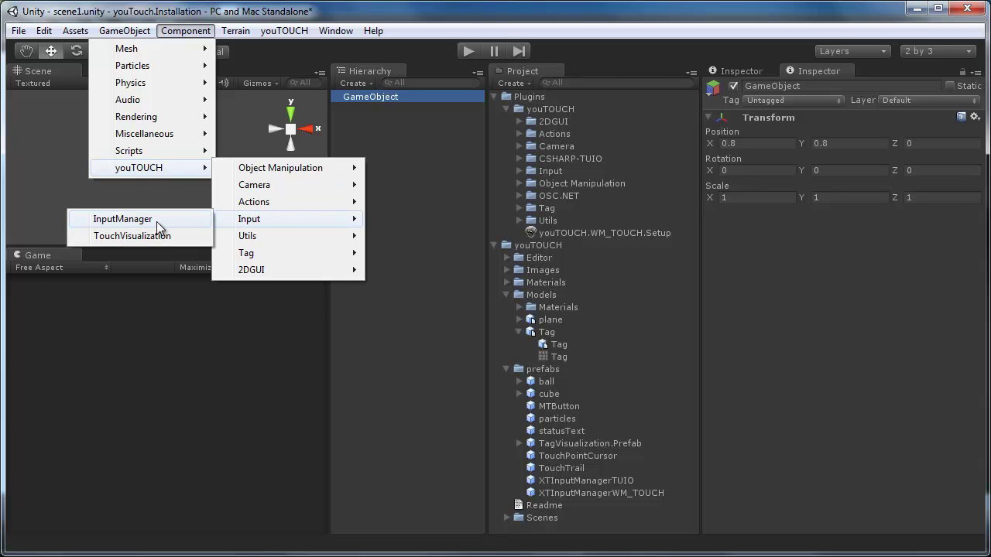
click(124, 219)
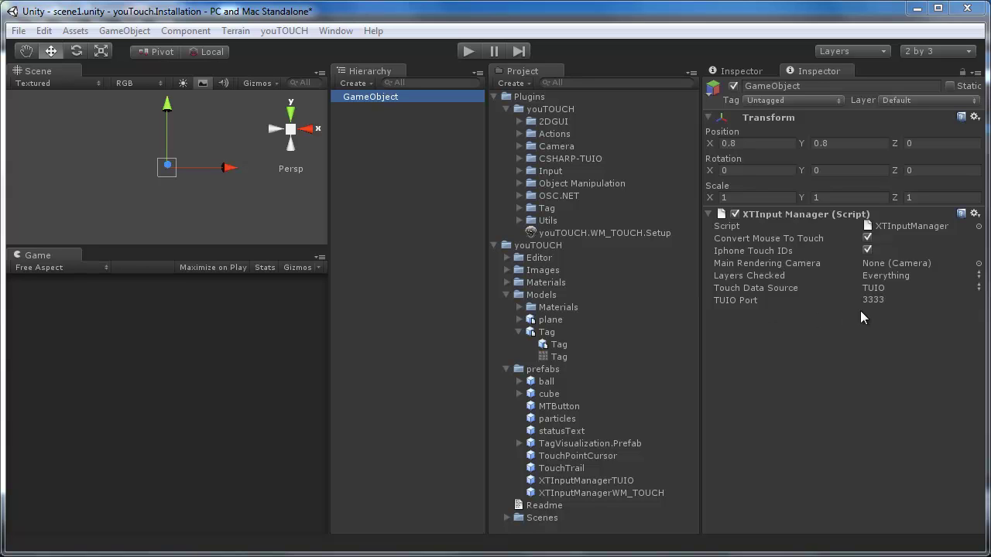
Set the Touch Data Source of the new object's XTInput Manager to WM_TOUCH.
click(877, 288)
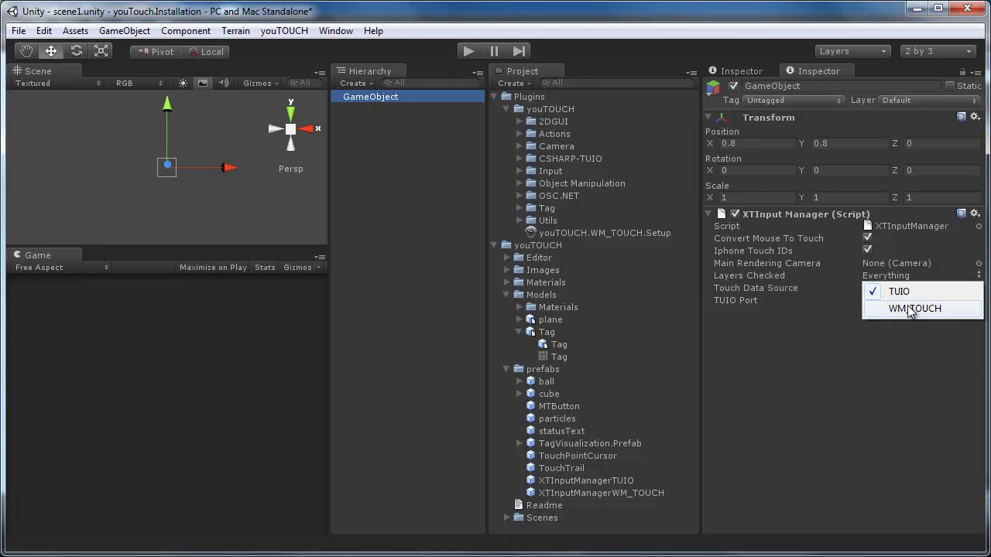
click(909, 309)
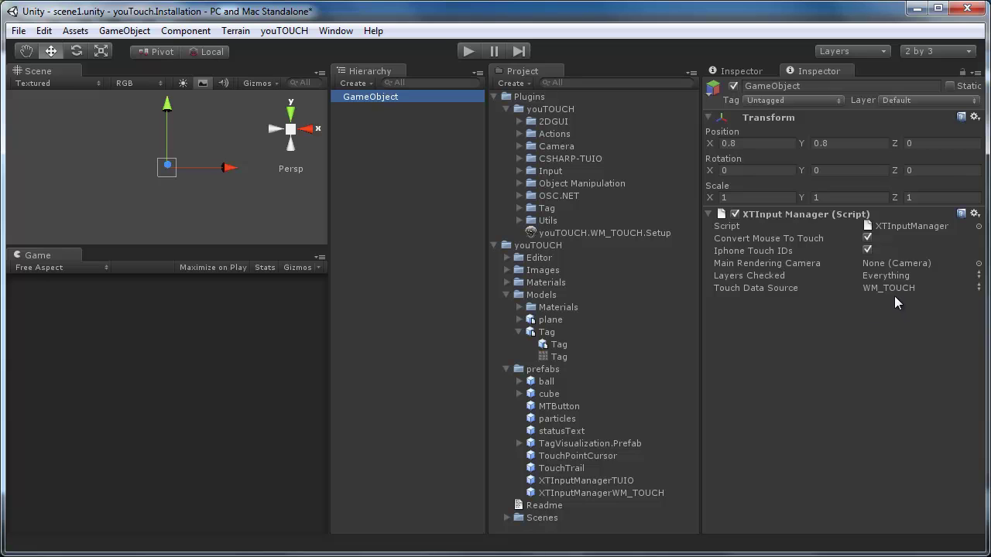
click(887, 288)
click(893, 292)
click(884, 291)
click(901, 310)
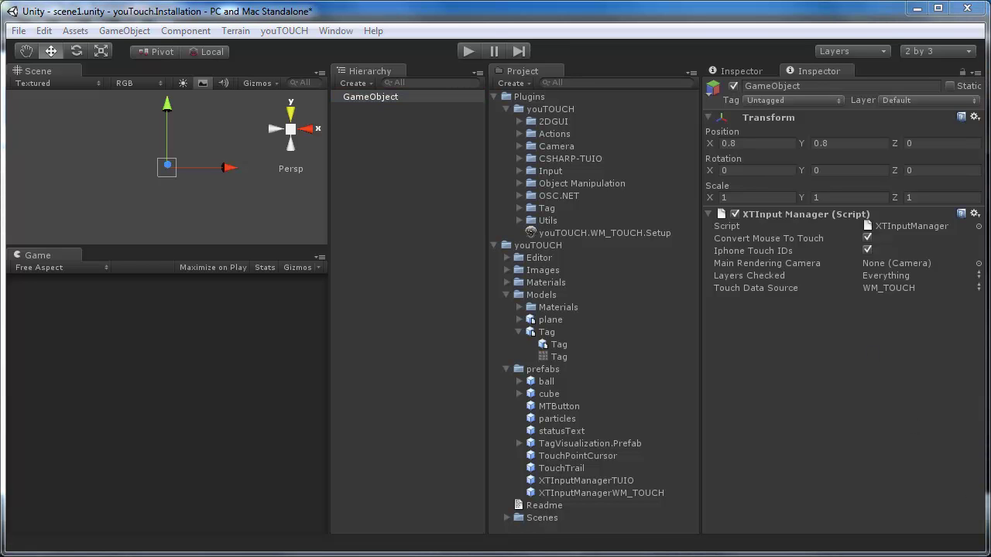
Open the WM_TOUCH example scene from the youTOUCH Scenes folder without saving the changes to scene1.
click(506, 518)
scroll(507, 523, down, 1)
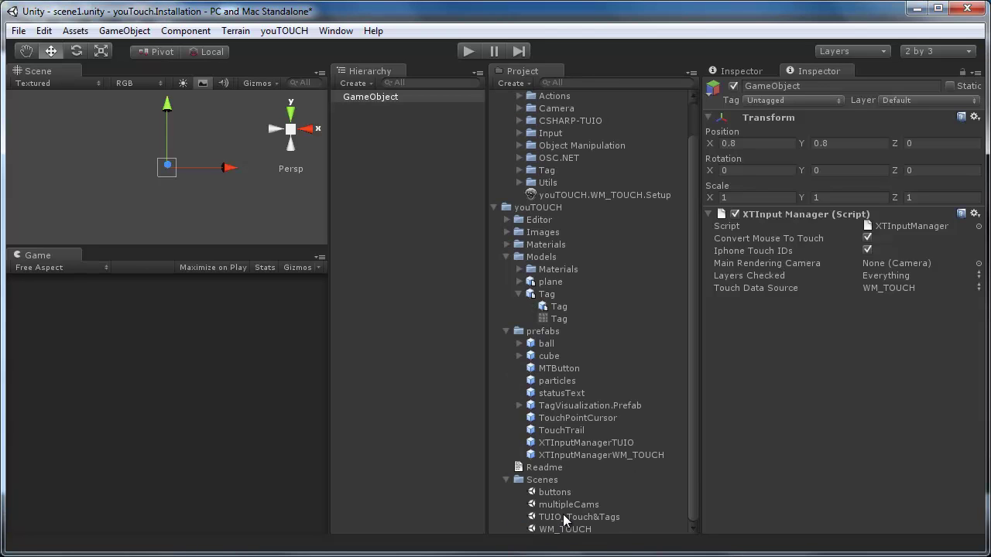
double_click(546, 529)
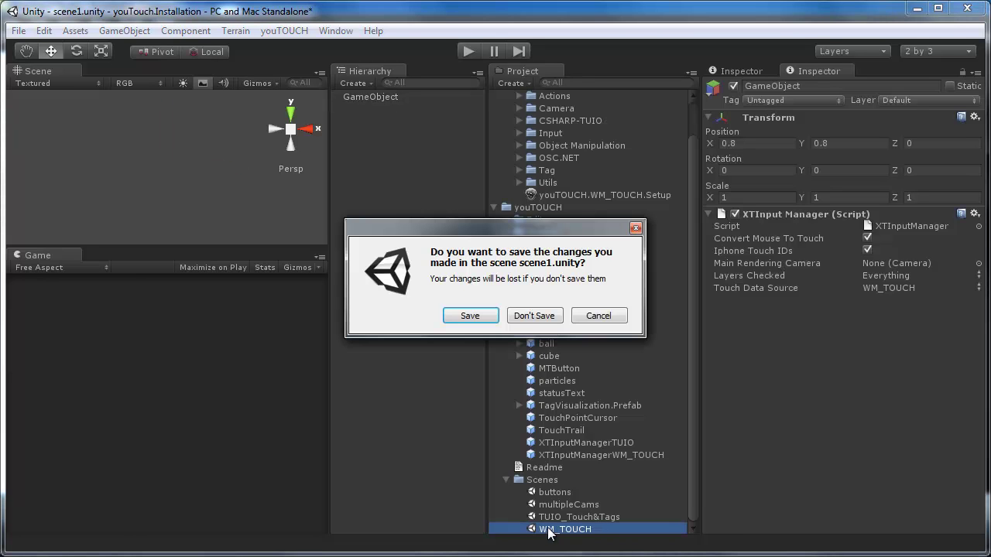
click(534, 315)
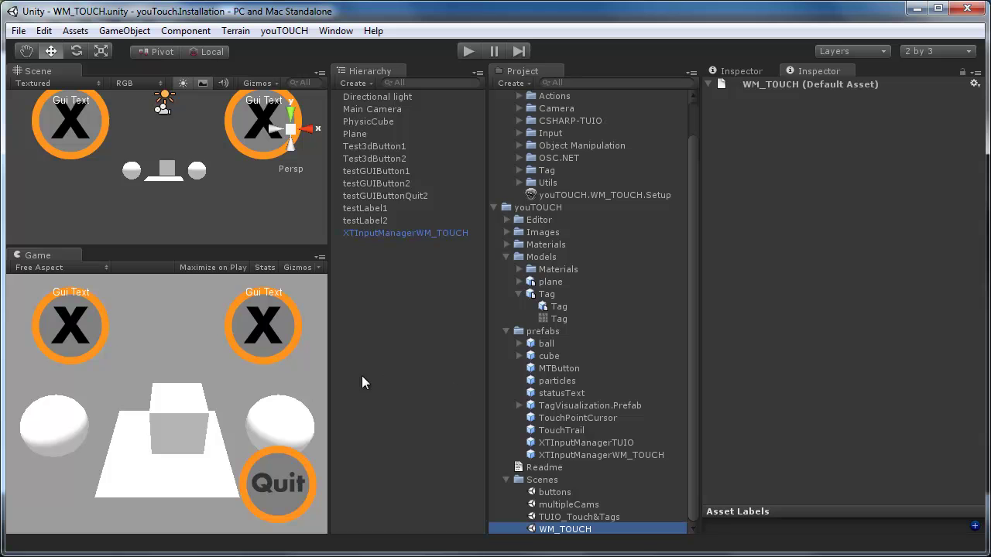
Widen the Game view, test the cube, spheres and play/pause button with the mouse in play mode, and stop the scene.
drag(331, 376, 436, 382)
click(468, 50)
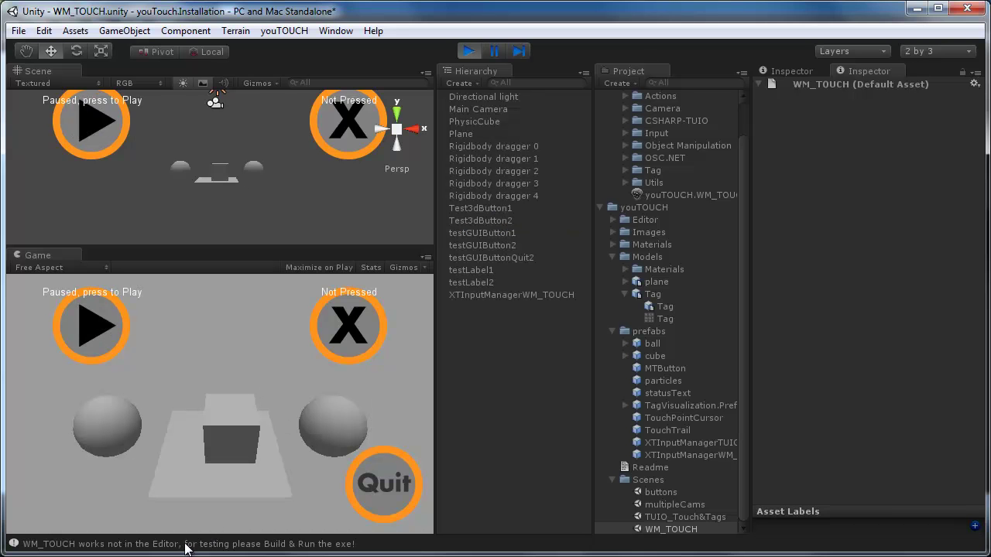
drag(223, 445, 190, 411)
click(217, 460)
click(116, 441)
click(333, 425)
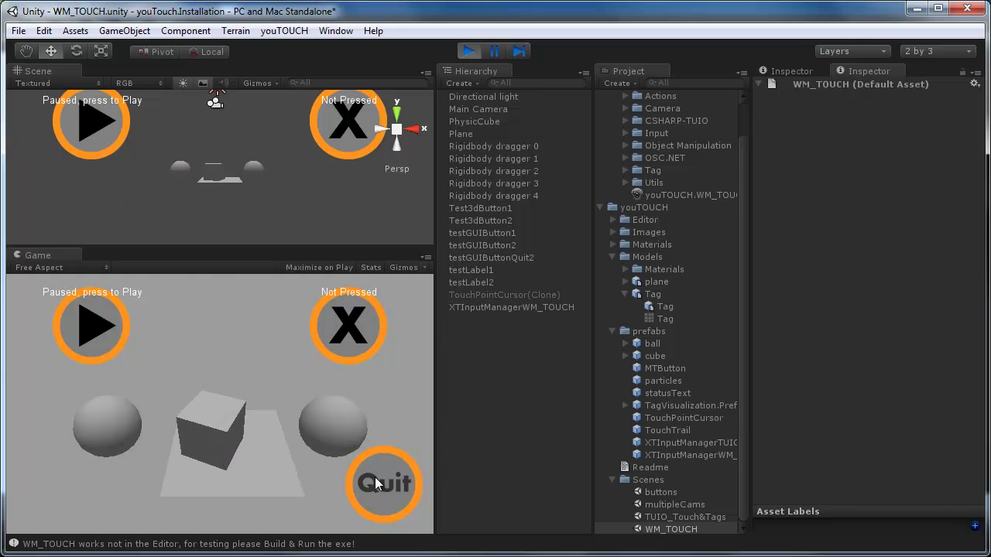
click(88, 332)
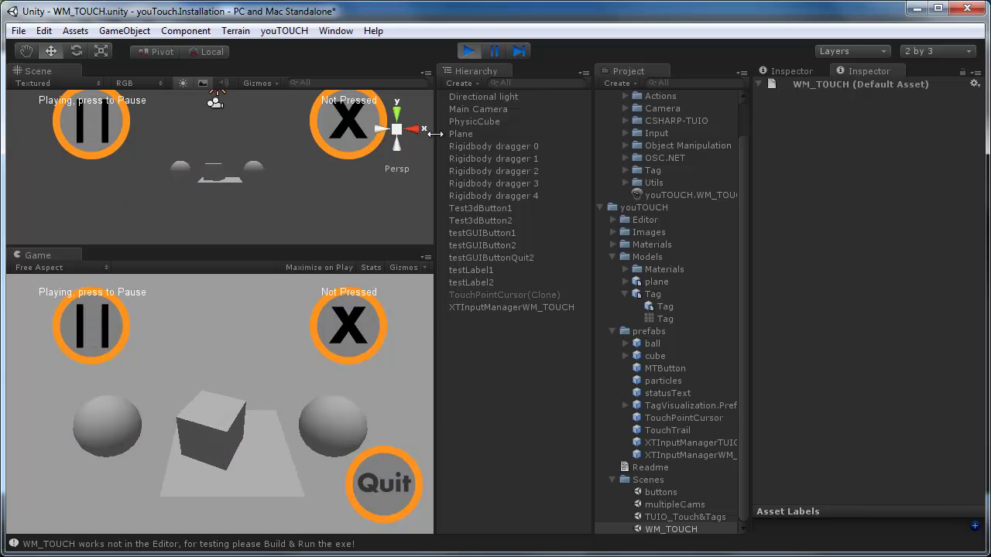
click(468, 51)
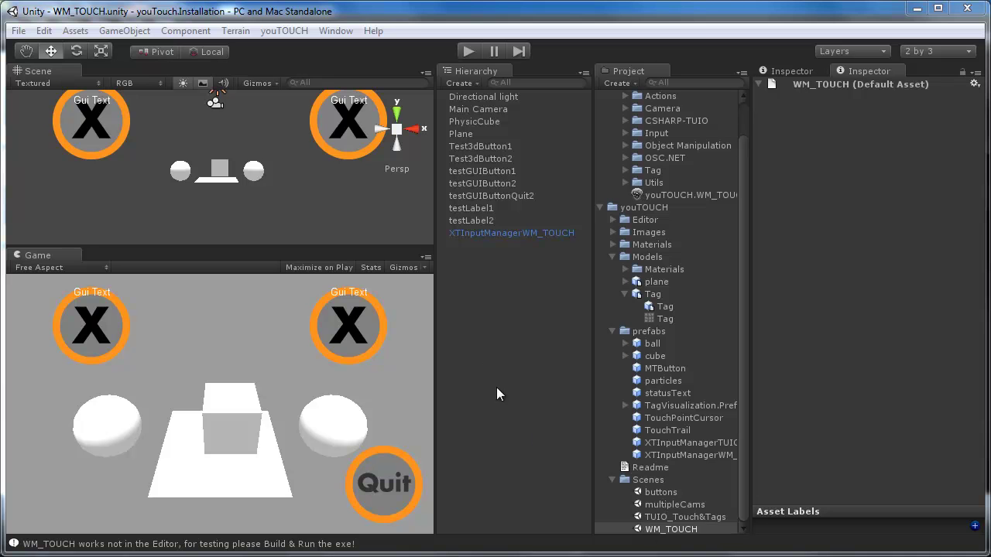
Set the Touch Data Source of XTInputManagerWM_TOUCH to TUIO and test moving the cube in play mode.
click(470, 231)
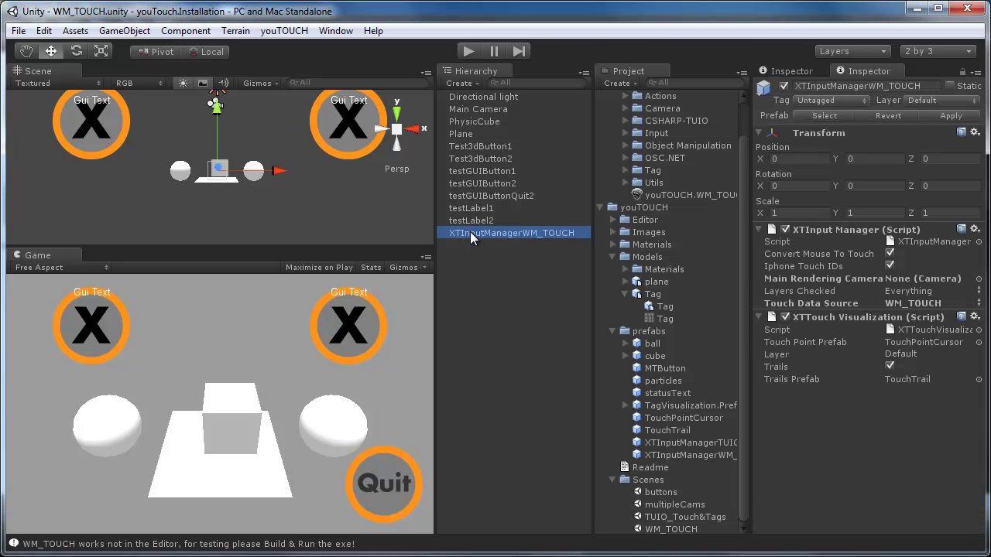
click(905, 304)
click(919, 307)
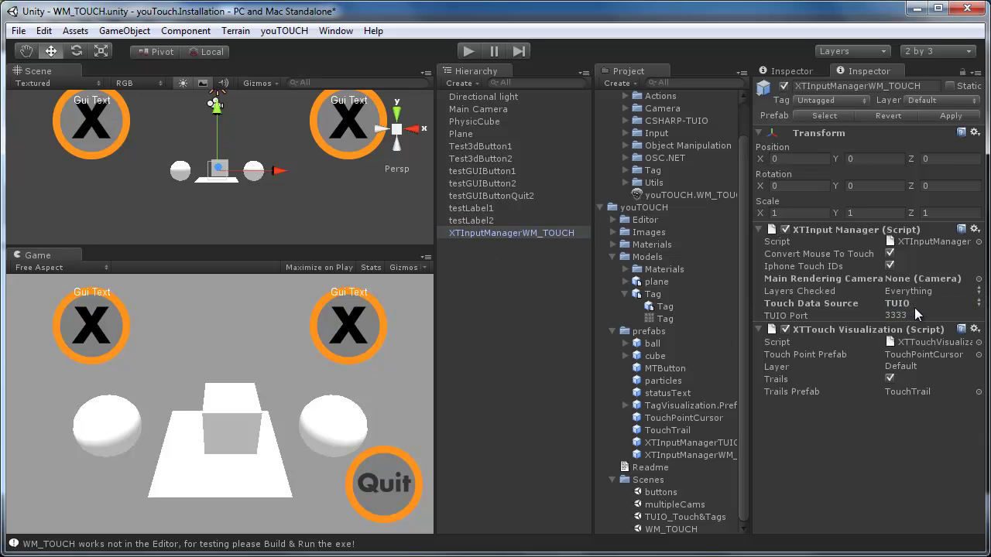
click(469, 50)
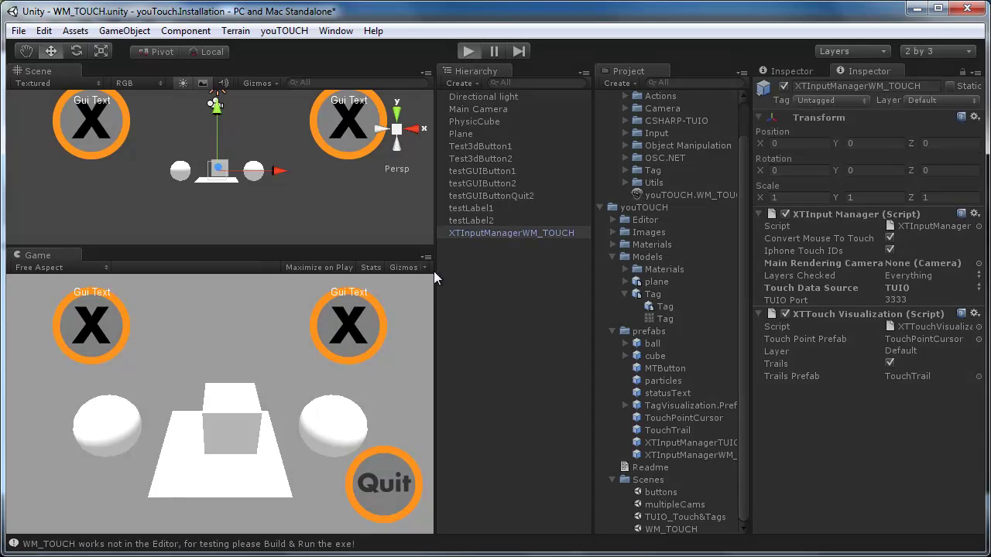
drag(241, 457, 232, 380)
click(469, 51)
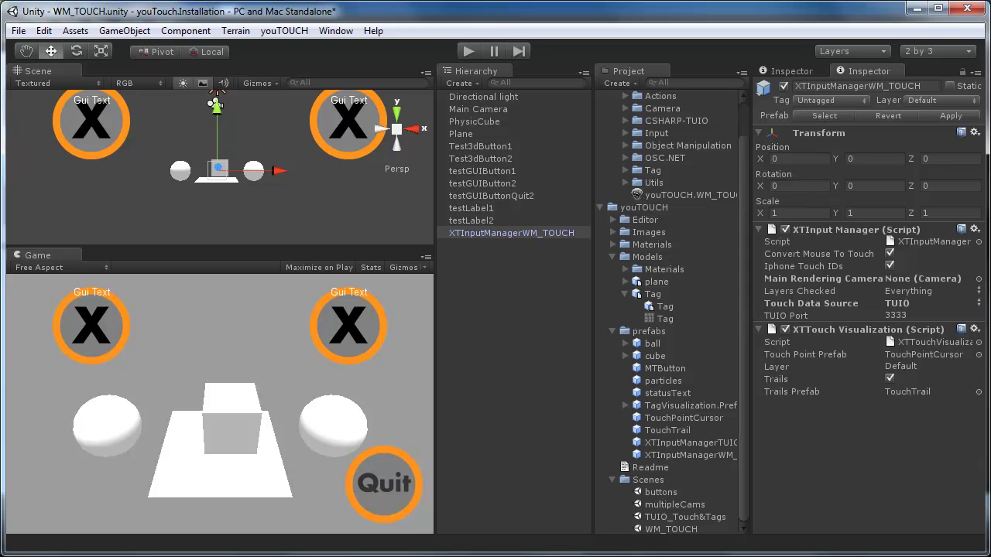
Set the Touch Data Source of XTInputManagerWM_TOUCH to WM_TOUCH, and build and run the standalone player.
click(902, 303)
click(919, 324)
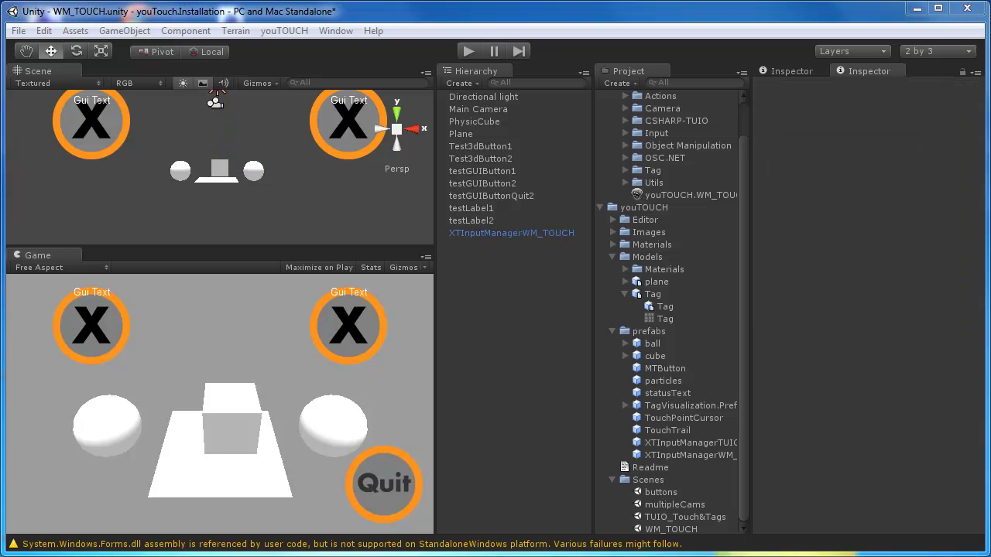
click(17, 31)
click(62, 205)
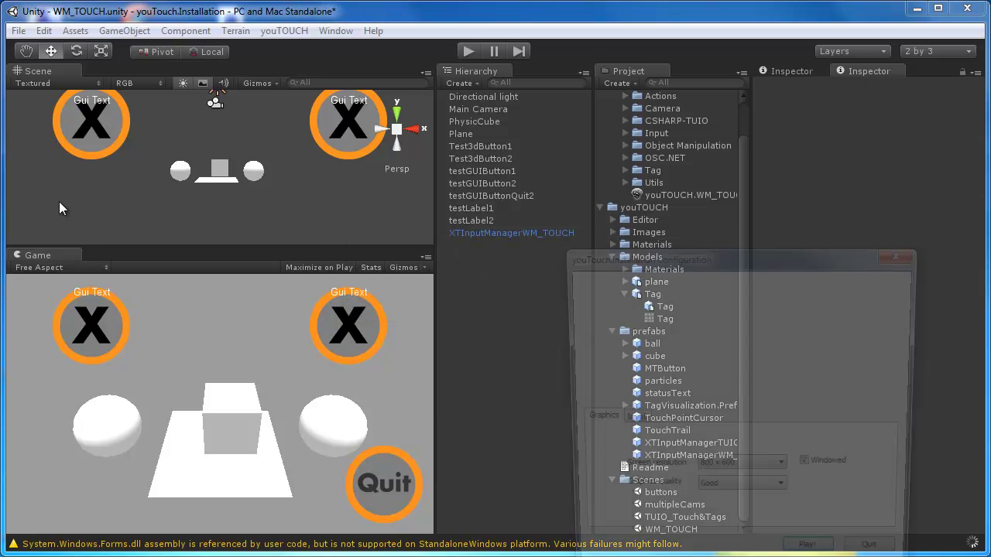
click(815, 555)
drag(771, 178, 567, 34)
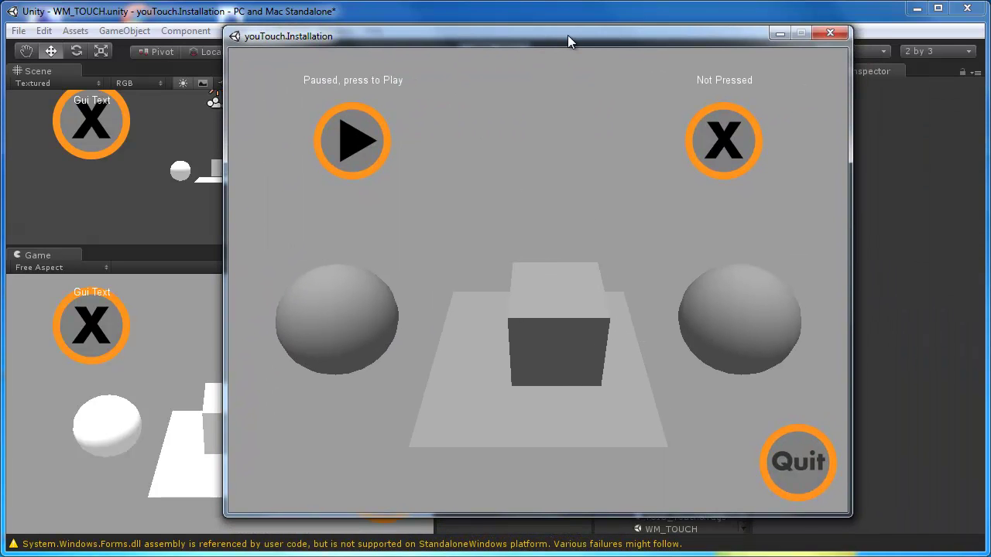
Test manipulating the scene's objects in the standalone player, quit it, and save the WM_TOUCH scene.
drag(444, 414, 631, 476)
drag(491, 358, 579, 253)
drag(518, 480, 469, 298)
drag(332, 313, 308, 308)
mouse_move(457, 163)
mouse_down()
mouse_move(453, 325)
mouse_move(372, 398)
mouse_move(564, 204)
mouse_move(664, 371)
mouse_move(780, 465)
mouse_up()
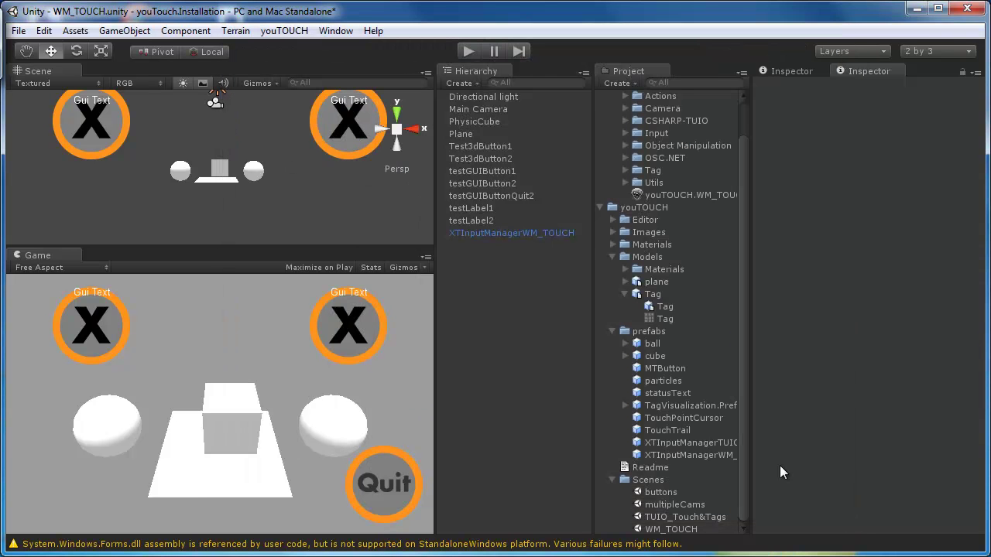
key(ctrl+s)
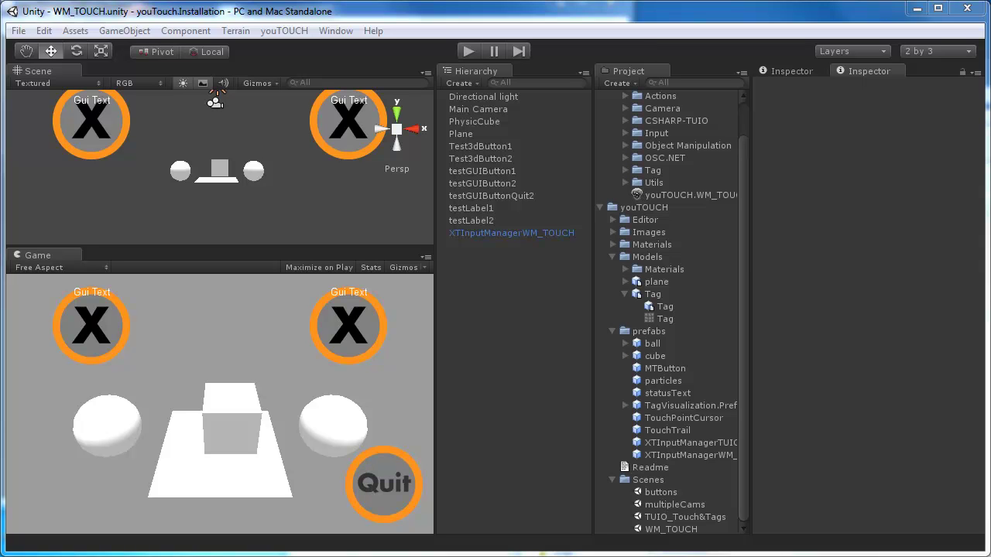
Set the Touch Data Source of XTInputManagerWM_TOUCH to TUIO in the saved WM_TOUCH scene.
click(499, 236)
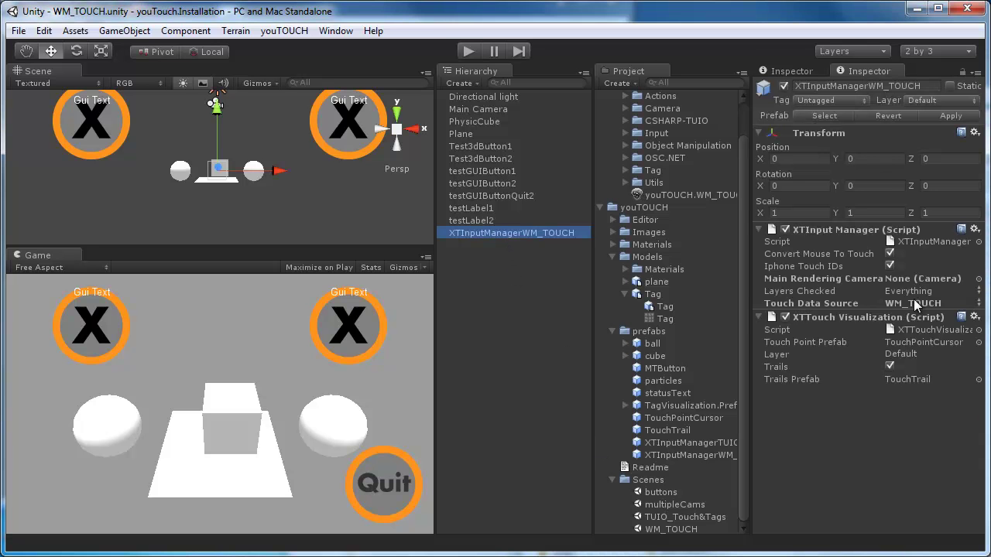
click(916, 304)
click(918, 305)
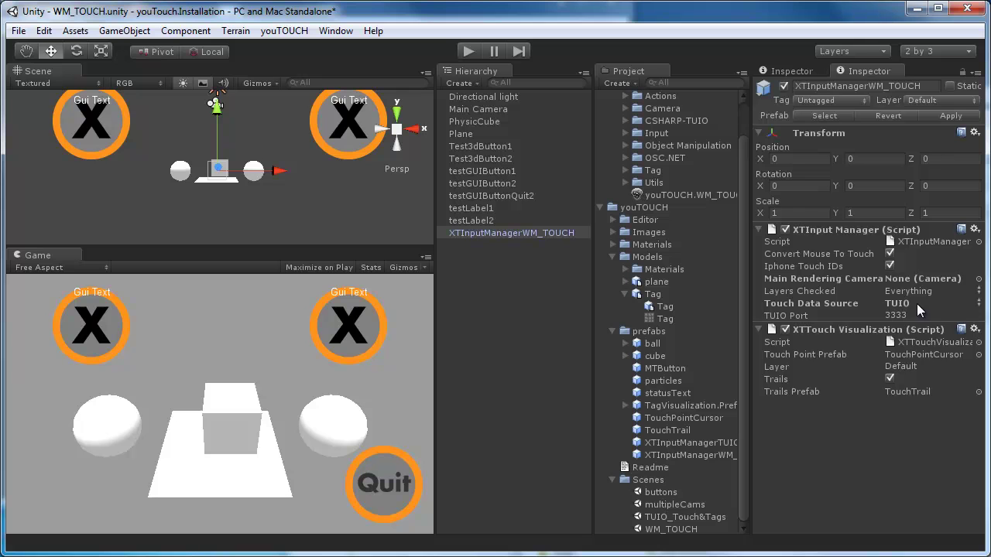
Open the TUIO_Touch&Tags scene without saving the WM_TOUCH changes, and review the tag visualization components of XTInputManagerTUIO.
double_click(655, 517)
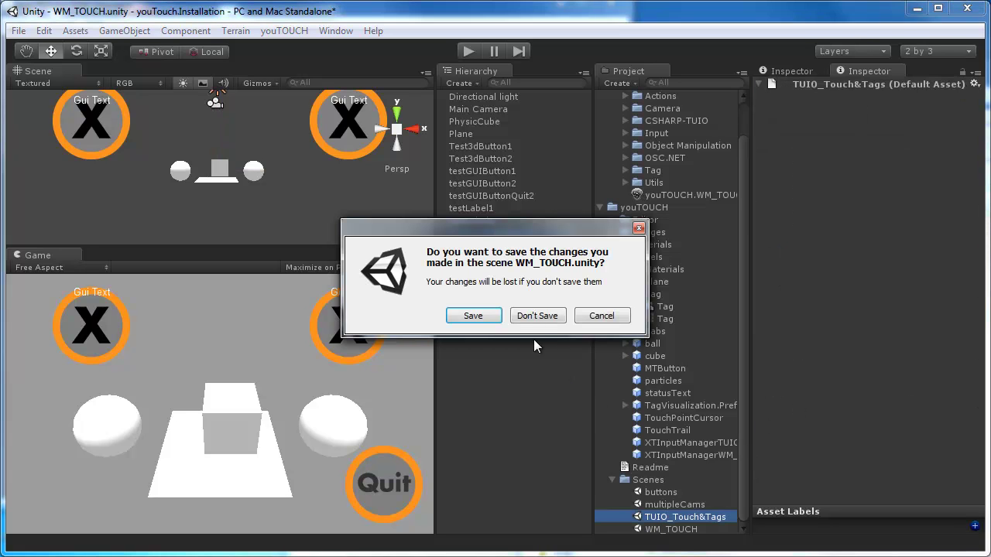
click(529, 318)
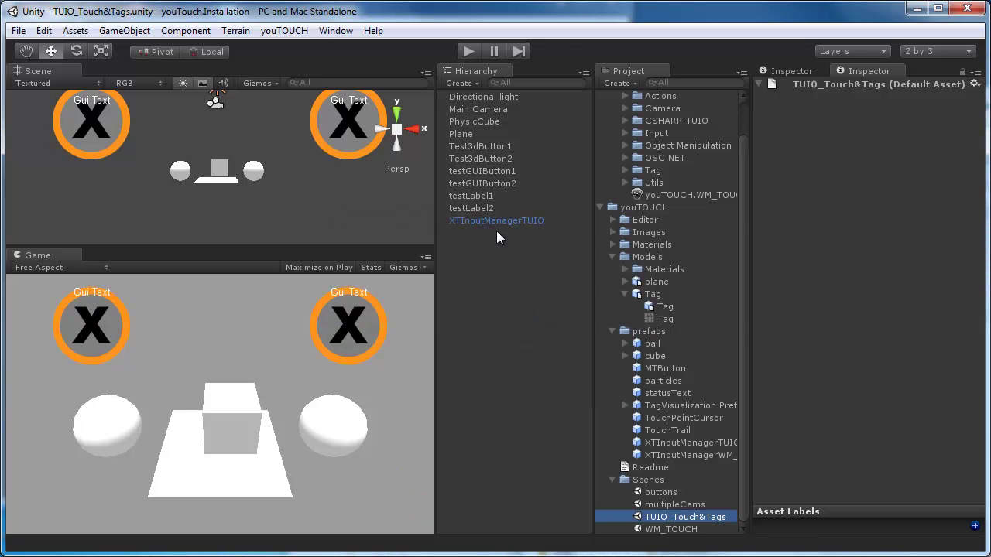
click(490, 223)
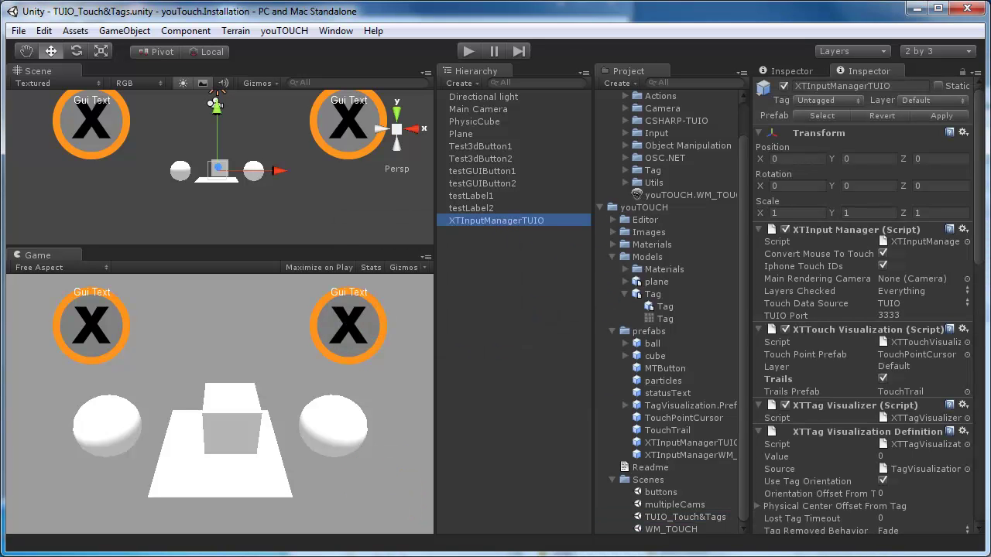
drag(980, 267, 977, 357)
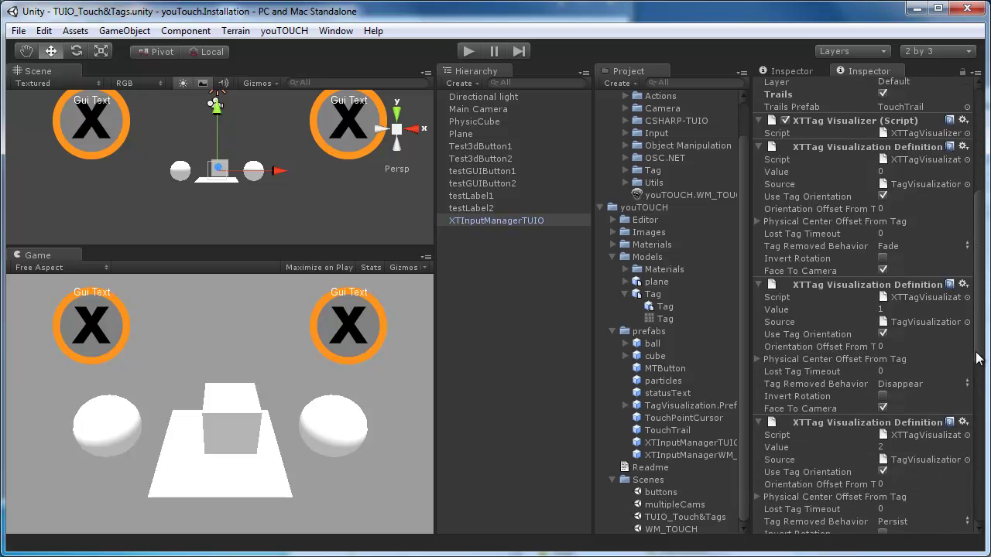
Play the TUIO_Touch&Tags scene and manipulate its objects with three grouped touch points in the reacTIVision TUIO Simulator.
click(468, 52)
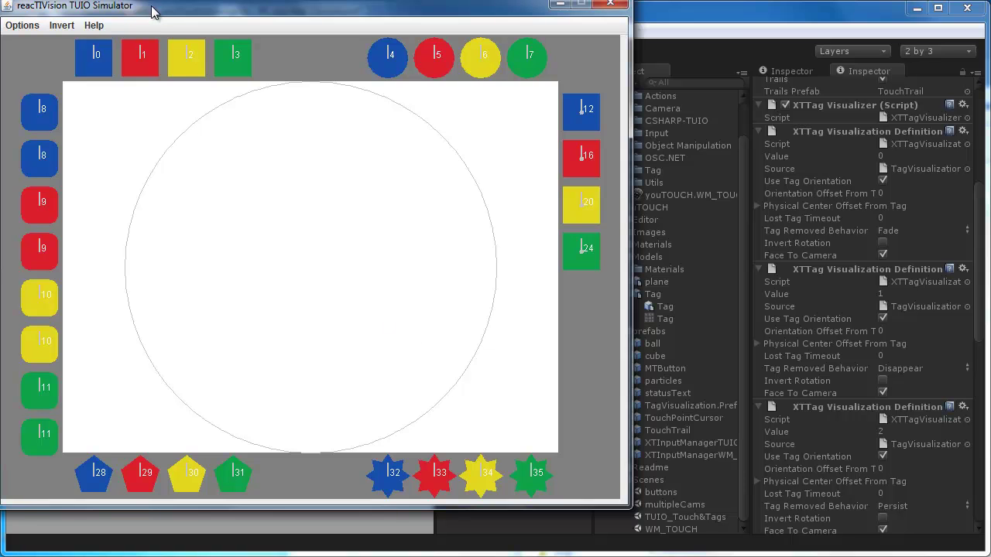
drag(152, 12, 551, 29)
mouse_move(706, 222)
mouse_down()
mouse_move(681, 277)
mouse_move(608, 338)
mouse_up()
shift+click(606, 331)
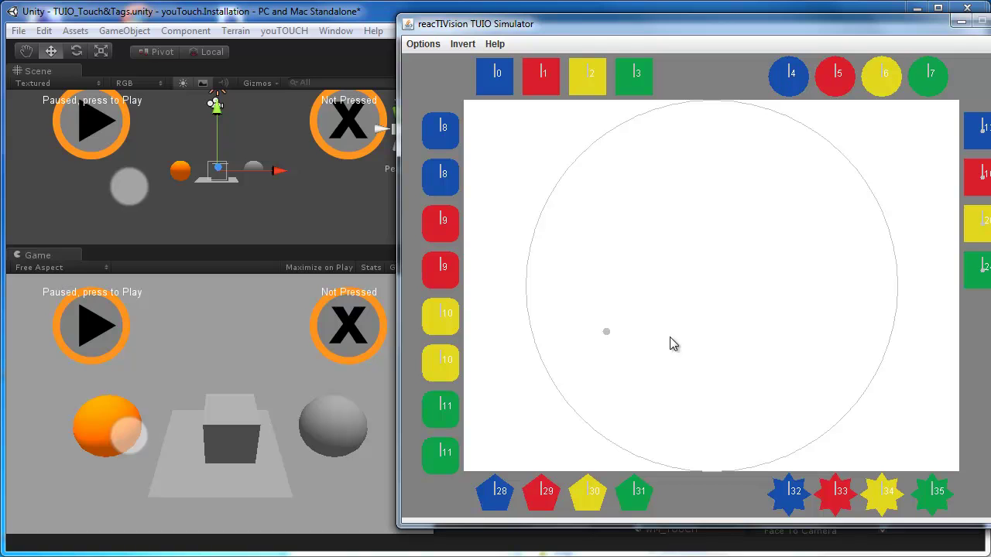
shift+click(685, 337)
shift+click(740, 315)
ctrl+click(685, 337)
ctrl+click(740, 314)
ctrl+click(606, 331)
mouse_move(608, 332)
mouse_down()
mouse_move(592, 322)
mouse_move(597, 274)
mouse_move(628, 314)
mouse_move(661, 302)
mouse_move(724, 333)
mouse_move(690, 336)
mouse_move(699, 325)
mouse_move(641, 292)
mouse_move(568, 328)
mouse_move(573, 224)
mouse_move(643, 214)
mouse_move(707, 252)
mouse_move(656, 265)
mouse_up()
Place tags 0, 1 and 2 on the simulator surface, rotate tag 2, and move and rotate tag 1.
drag(494, 76, 522, 387)
drag(546, 83, 606, 399)
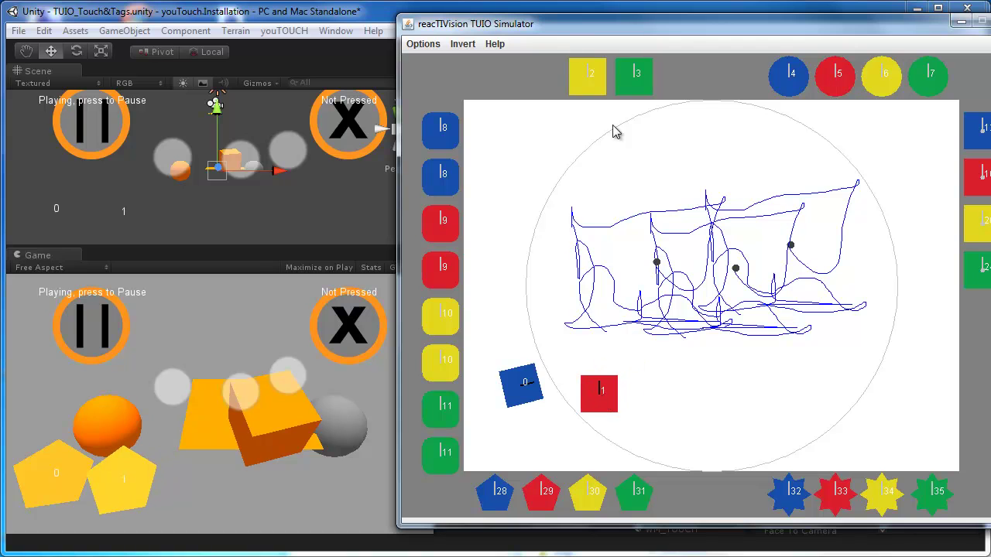
drag(591, 76, 694, 384)
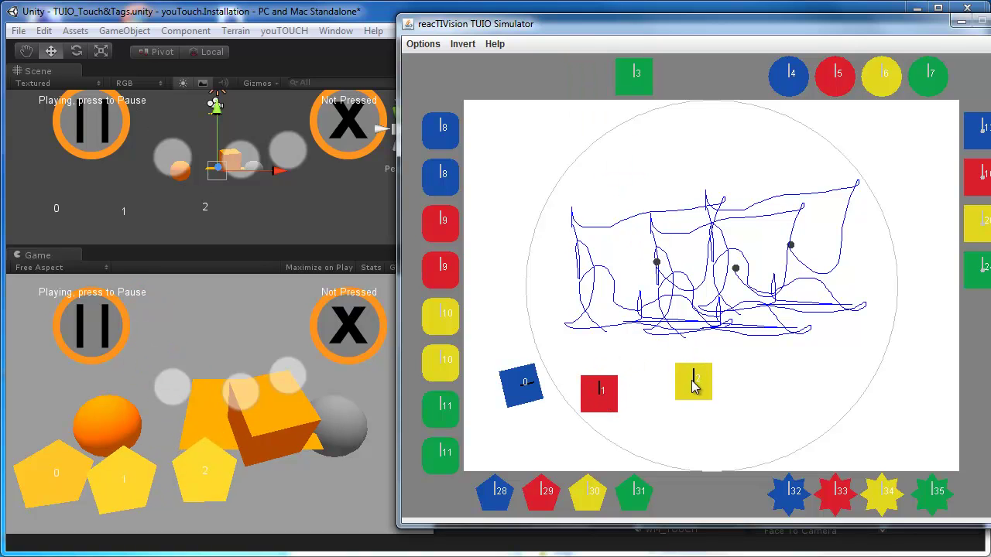
mouse_move(695, 385)
right_down()
mouse_move(685, 347)
mouse_move(687, 387)
right_up()
drag(610, 398, 611, 270)
mouse_move(611, 270)
right_down()
mouse_move(601, 365)
mouse_move(589, 264)
right_up()
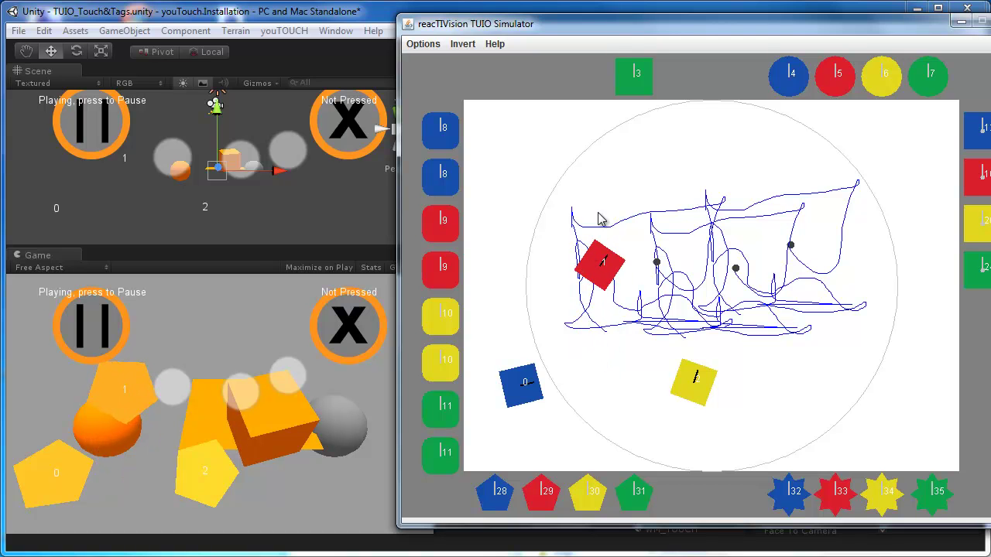
Reset the TUIO simulator, switch back to Unity and stop playing the scene.
click(424, 44)
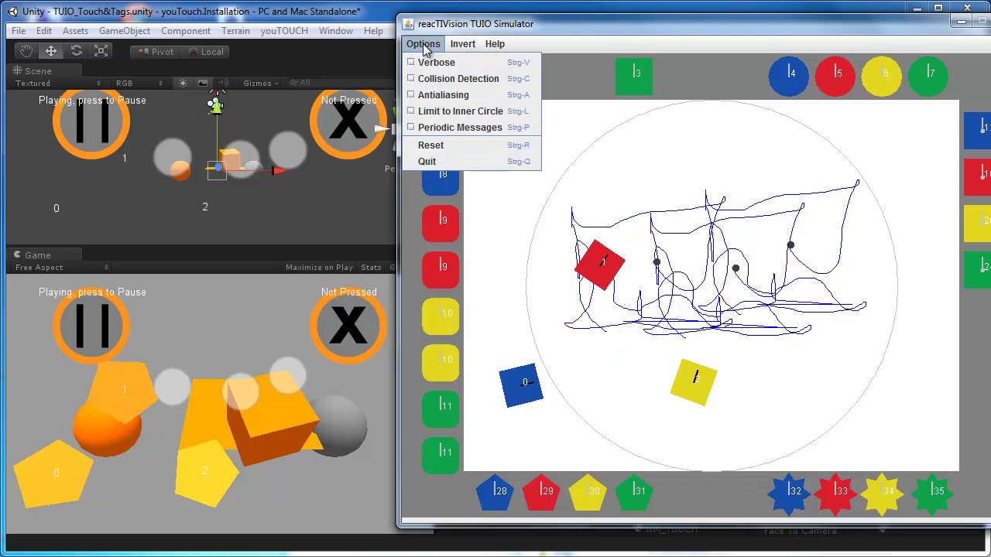
click(443, 146)
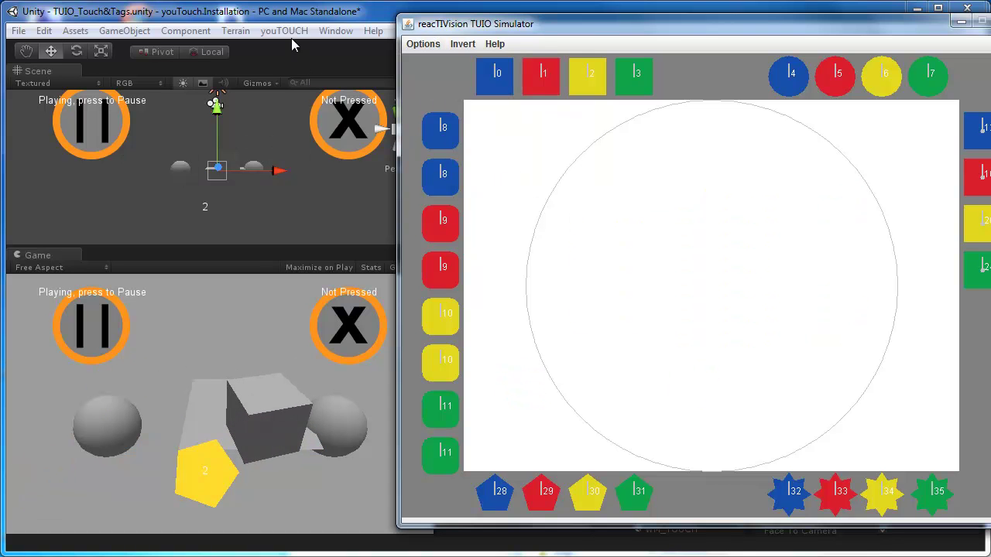
click(294, 14)
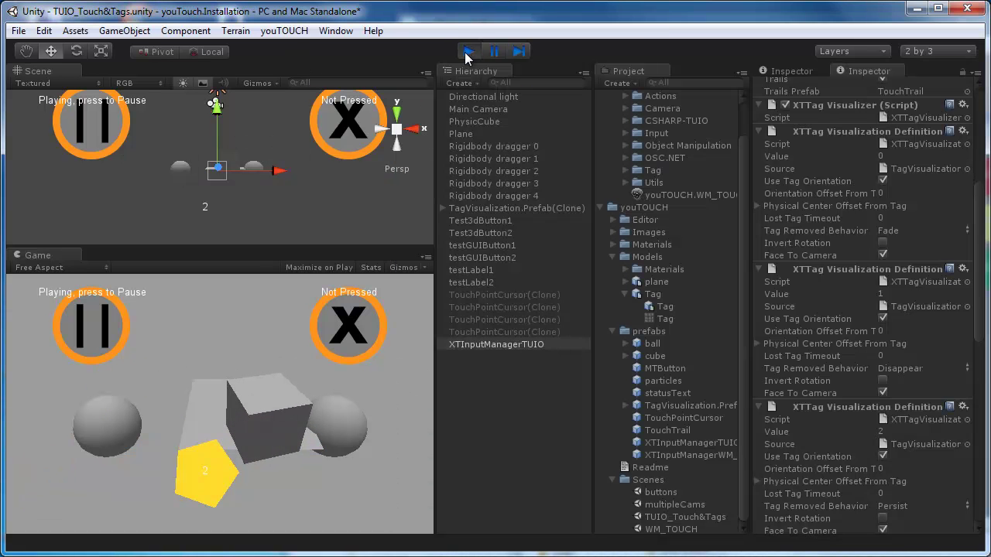
click(469, 51)
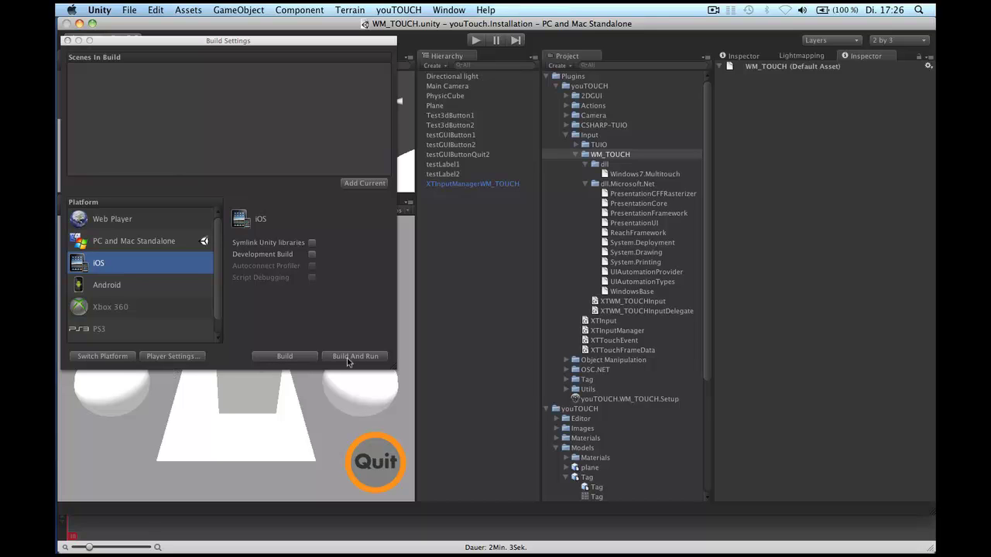
Switch the build platform to iOS and try to build and run into youTouch.Ipad, appending to the existing folder.
click(163, 275)
click(104, 356)
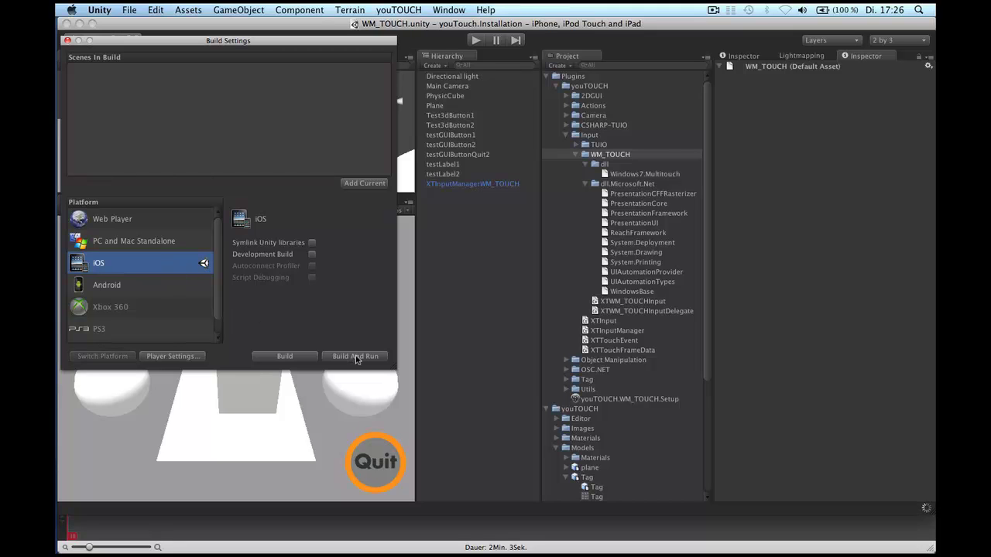
click(357, 358)
click(624, 321)
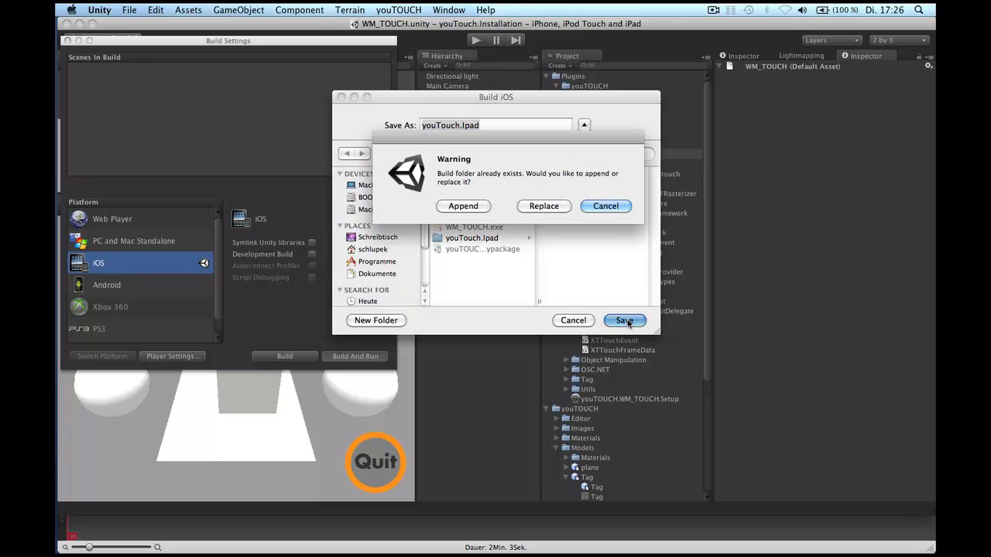
click(463, 206)
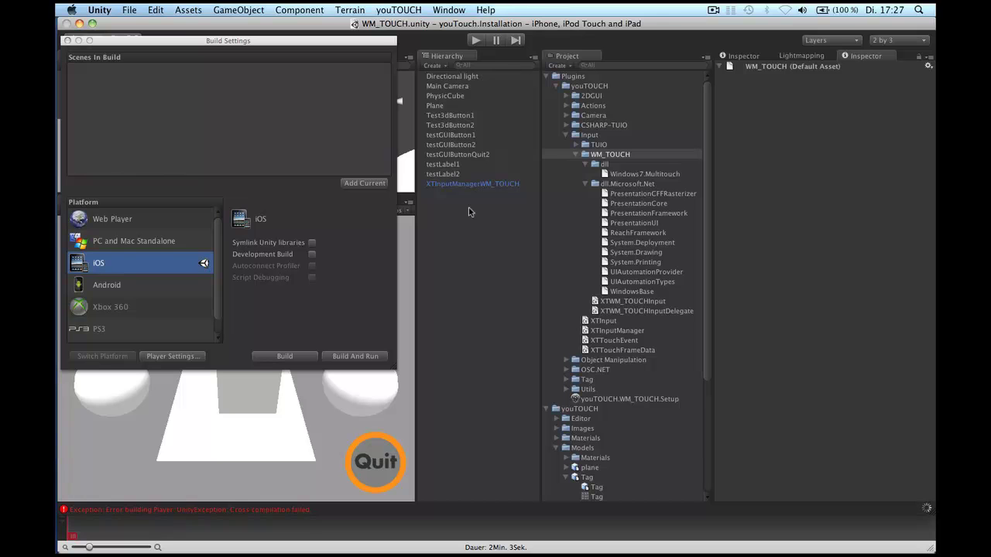
Review the build errors in the console, clear the messages and close the console.
click(142, 512)
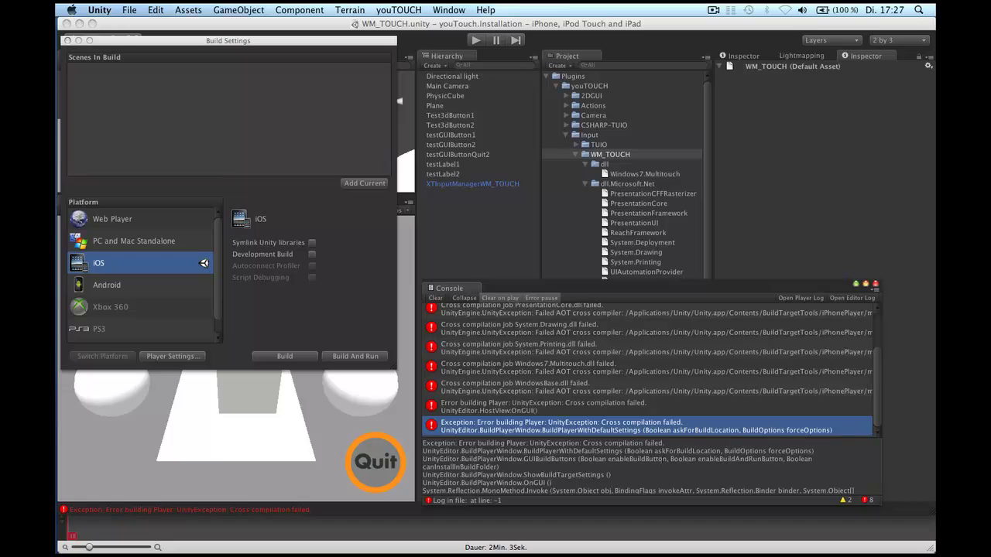
drag(880, 389, 880, 342)
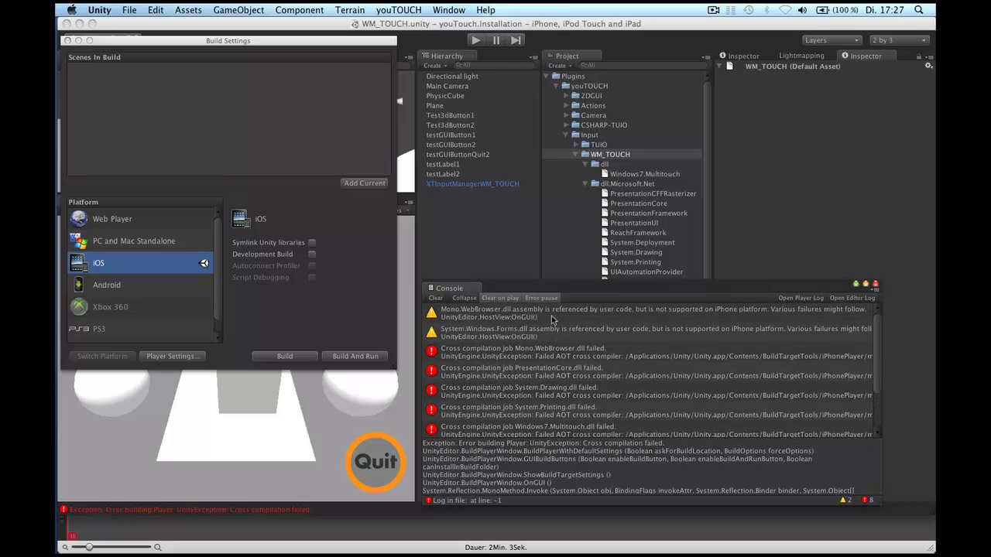
click(439, 298)
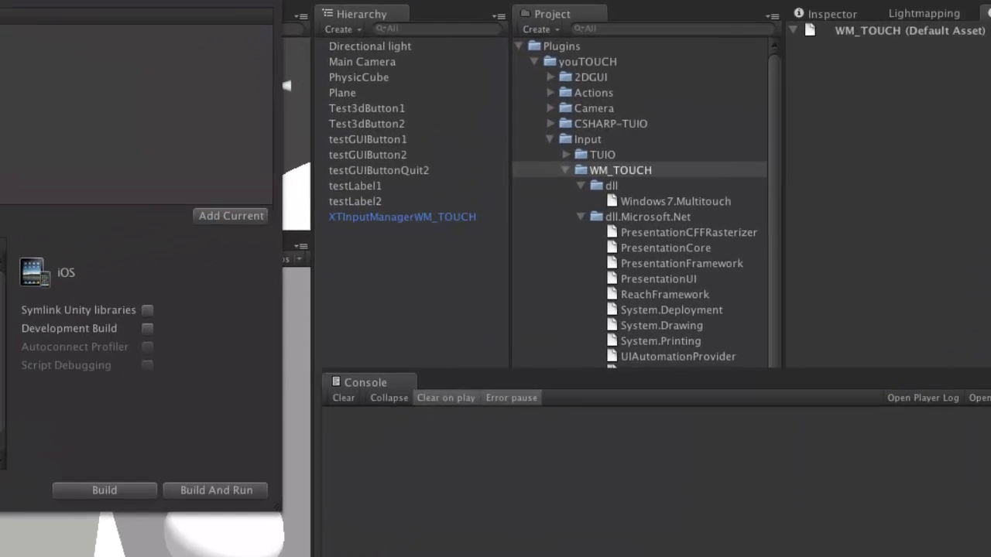
click(852, 292)
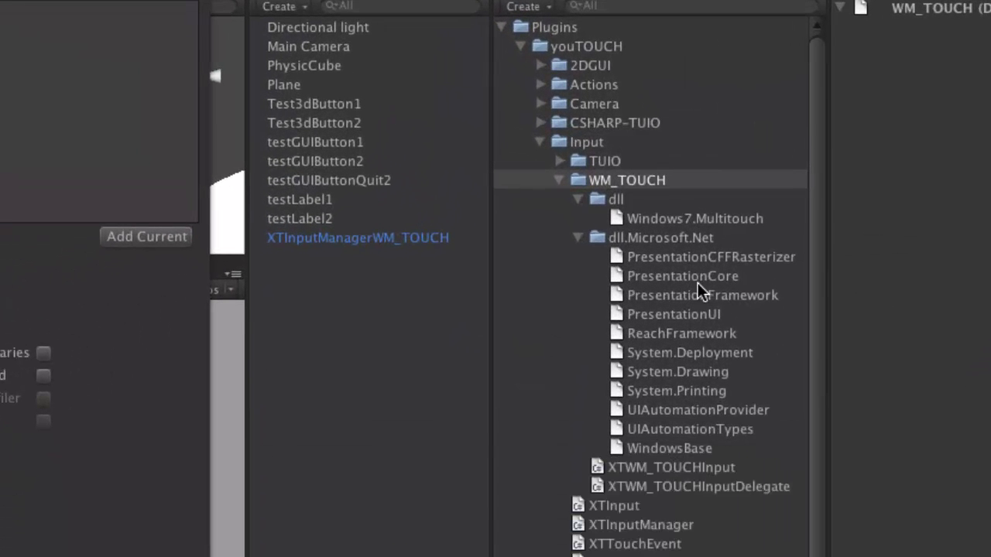
Select the dll and dll.Microsoft.Net folders under Input/WM_TOUCH and examine the Windows libraries they contain.
click(616, 199)
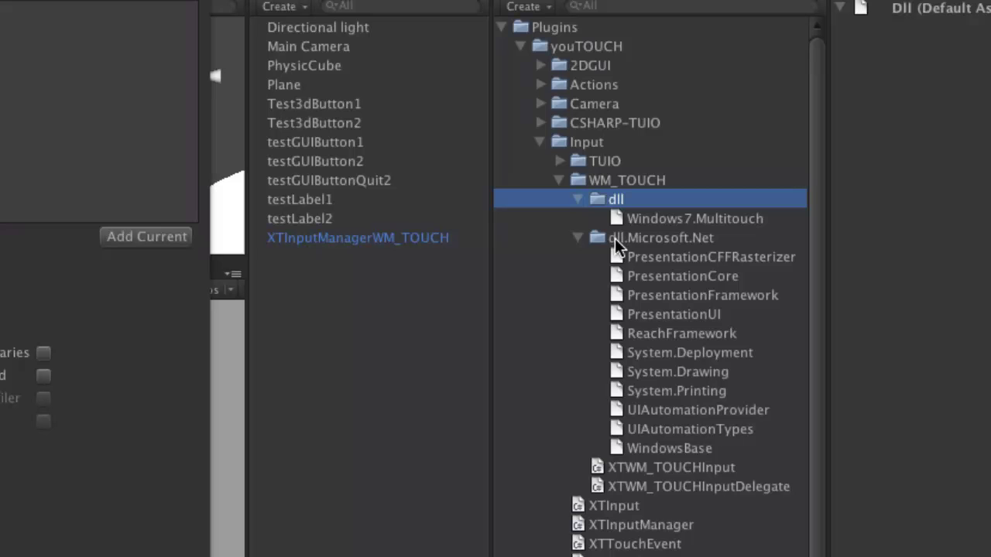
shift+click(611, 236)
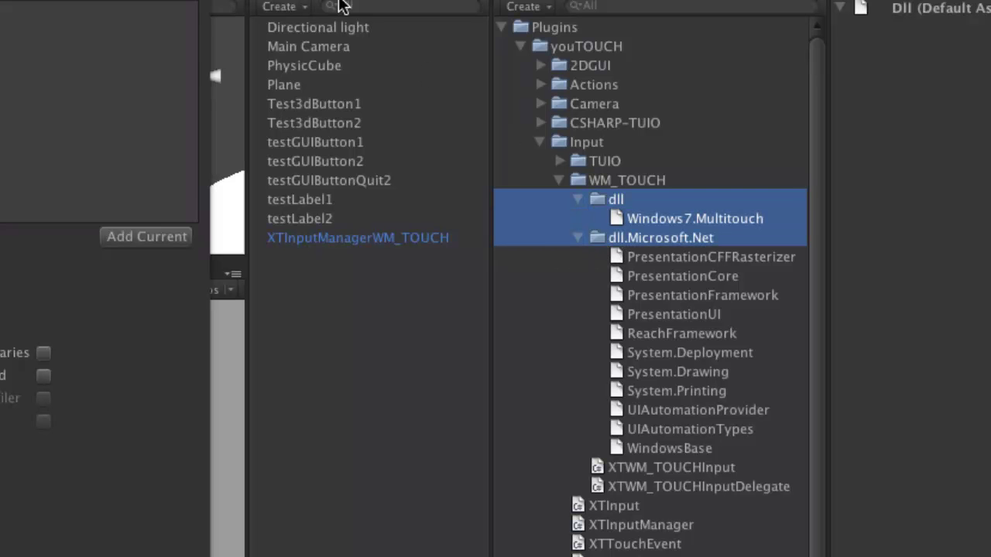
click(578, 238)
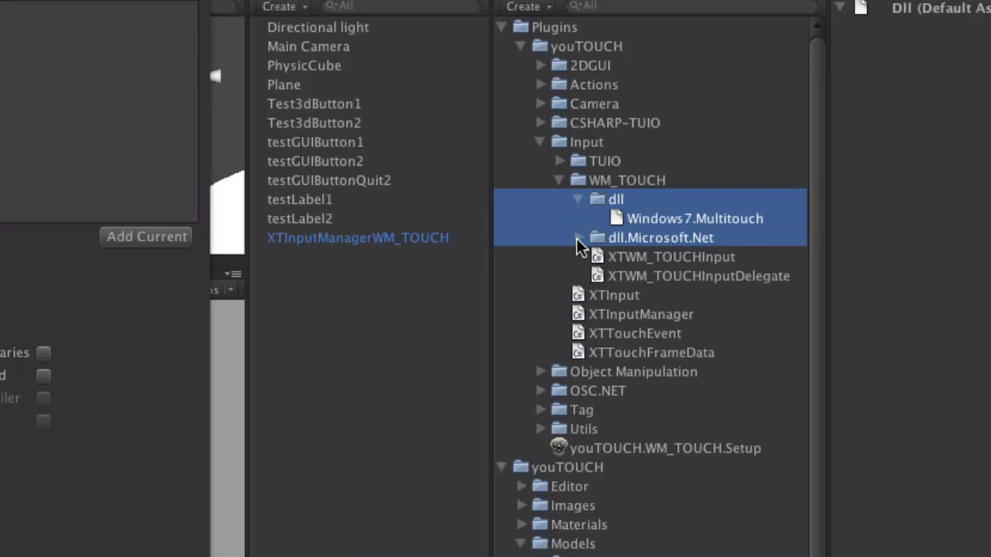
click(576, 200)
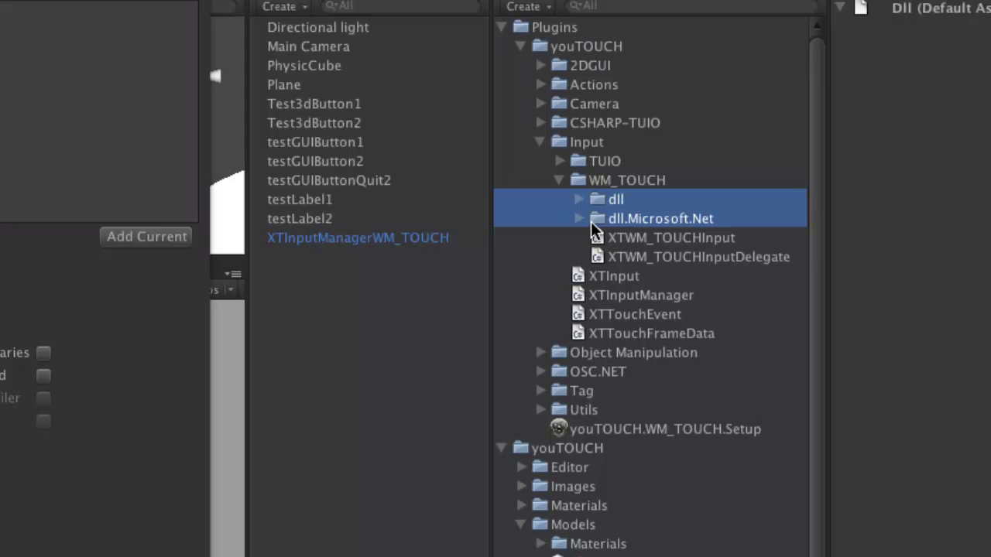
click(576, 219)
click(579, 201)
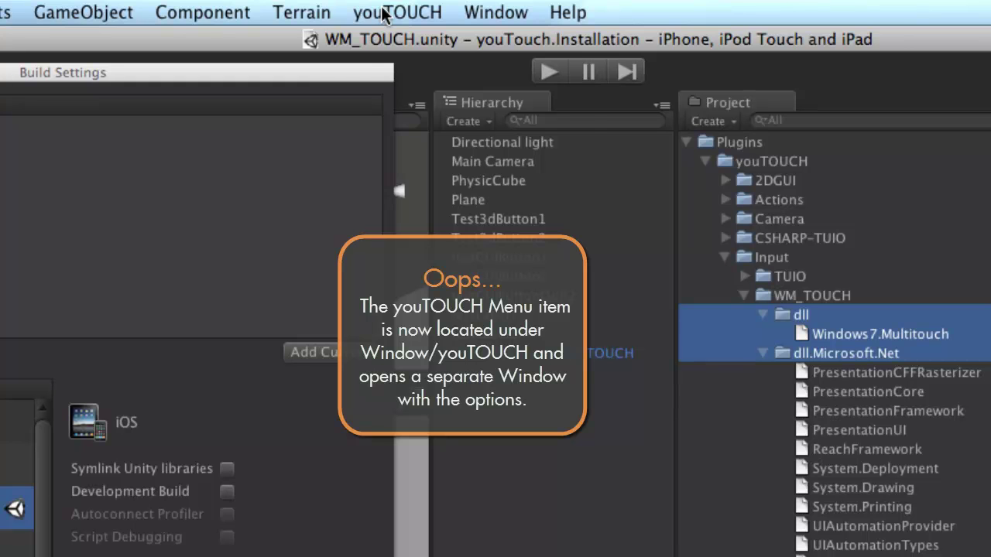
Run the youTOUCH setup for iPhone and check the contents of the WM_TOUCH folder.
click(384, 13)
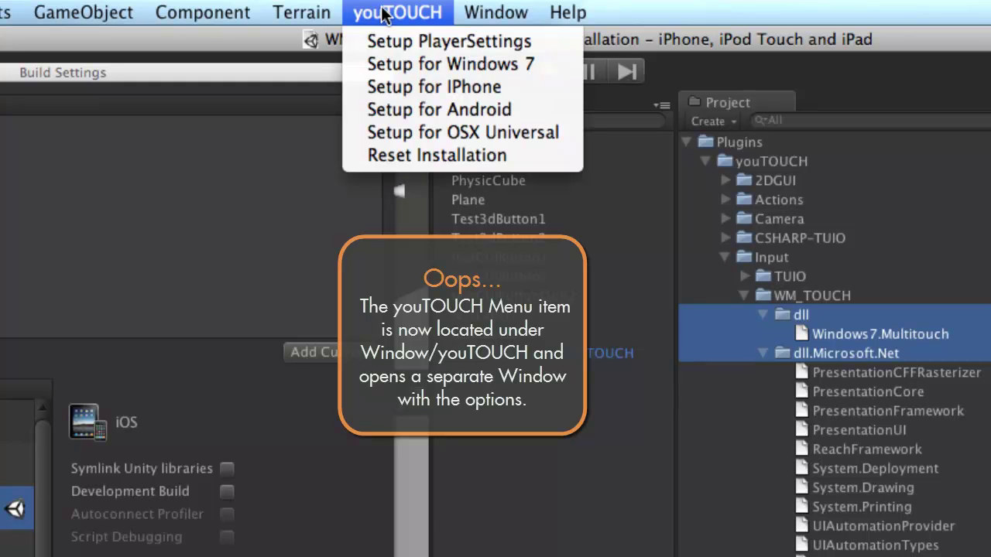
click(433, 87)
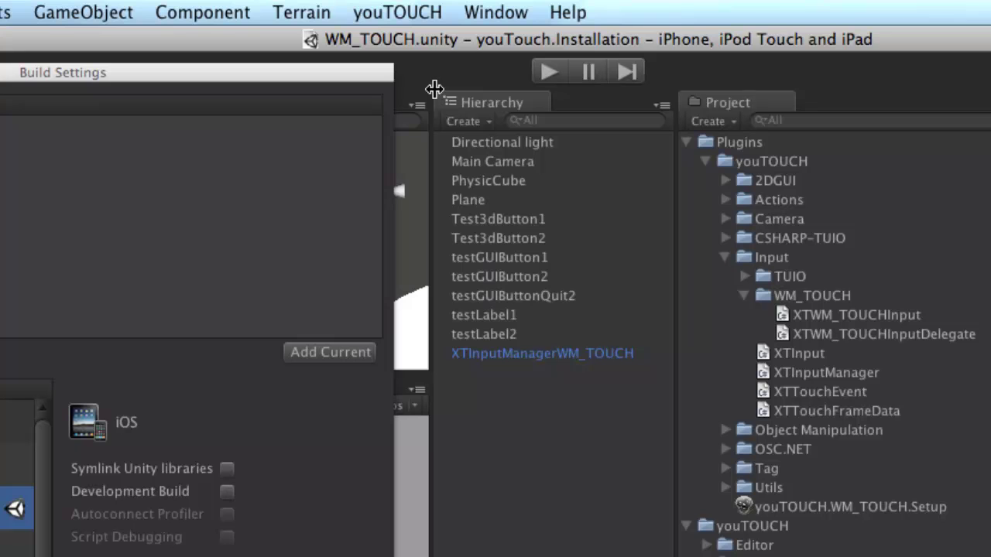
click(790, 299)
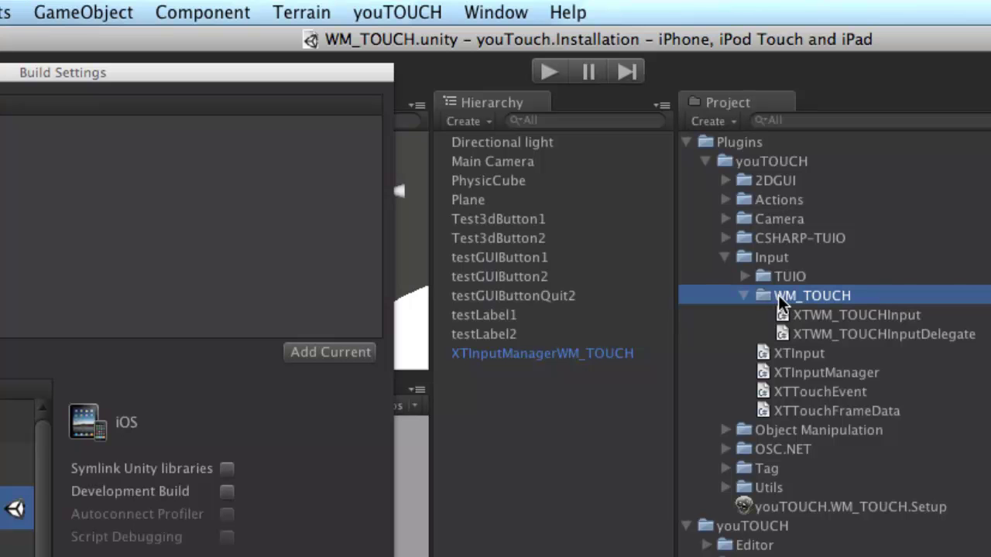
click(745, 296)
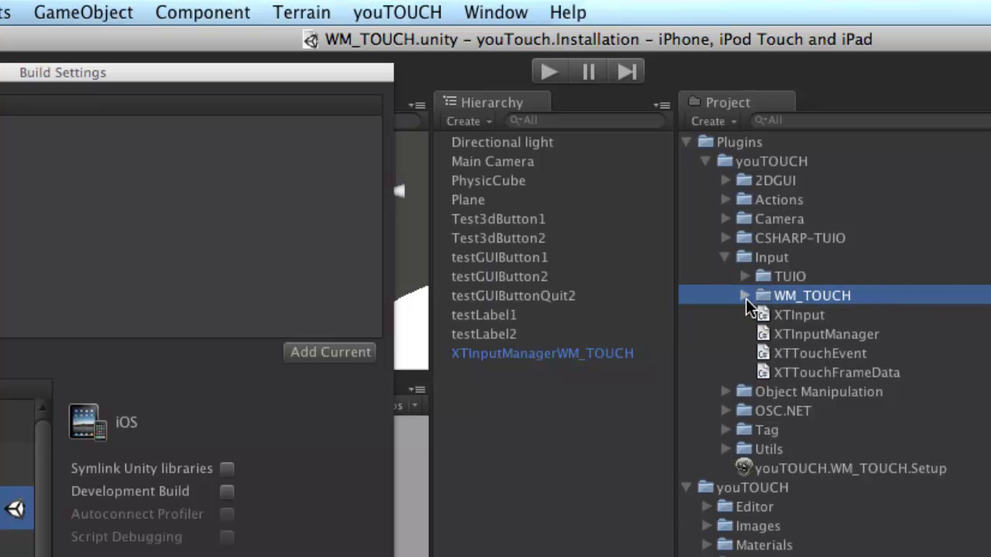
click(744, 295)
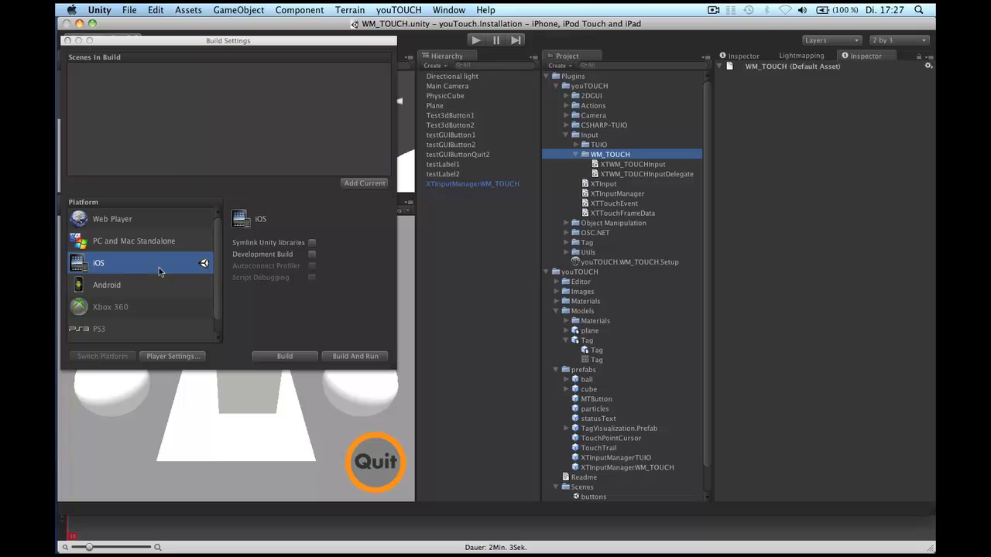
Build and run the iOS player into youTouch.Ipad, appending to the existing folder, and switch to Xcode.
click(346, 357)
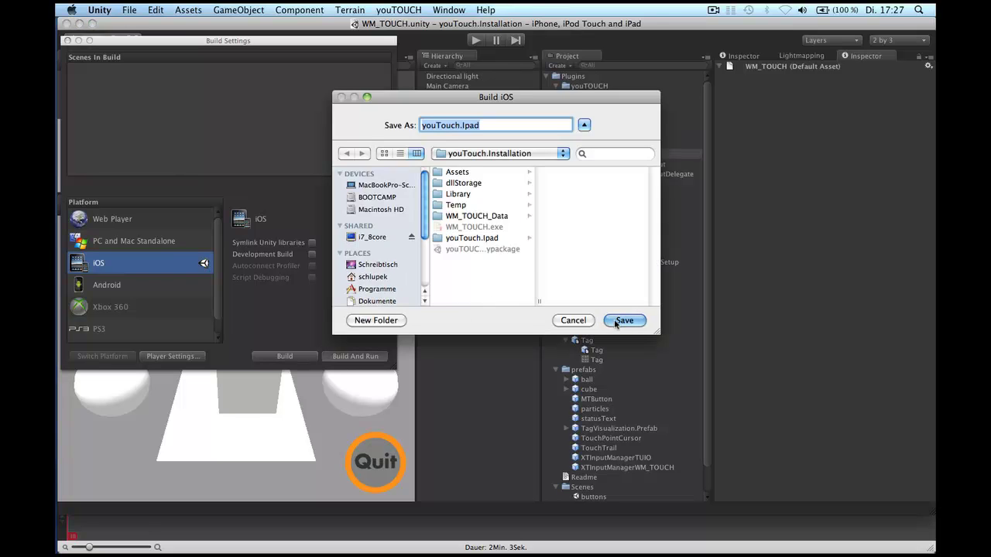
click(616, 320)
click(459, 205)
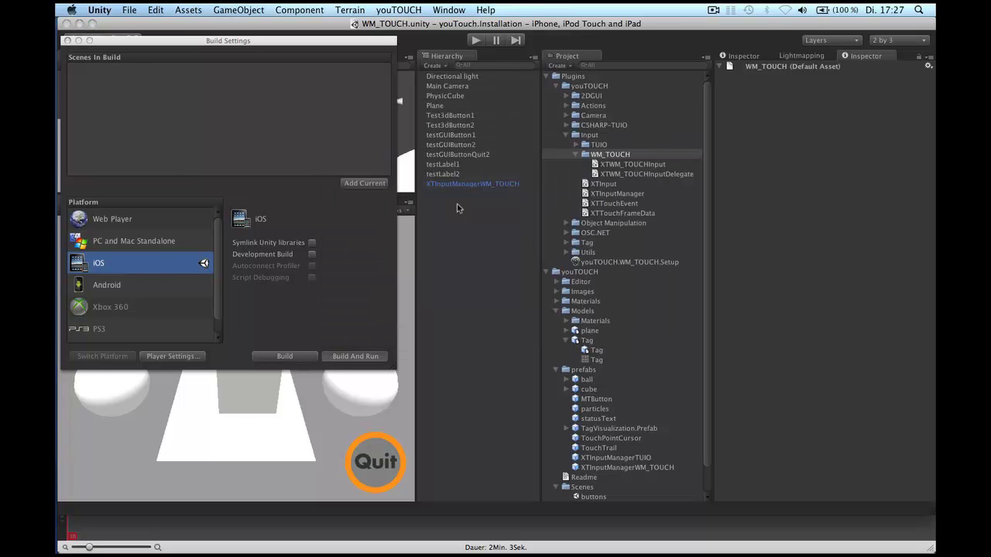
key(super+Tab)
key(super+Tab)
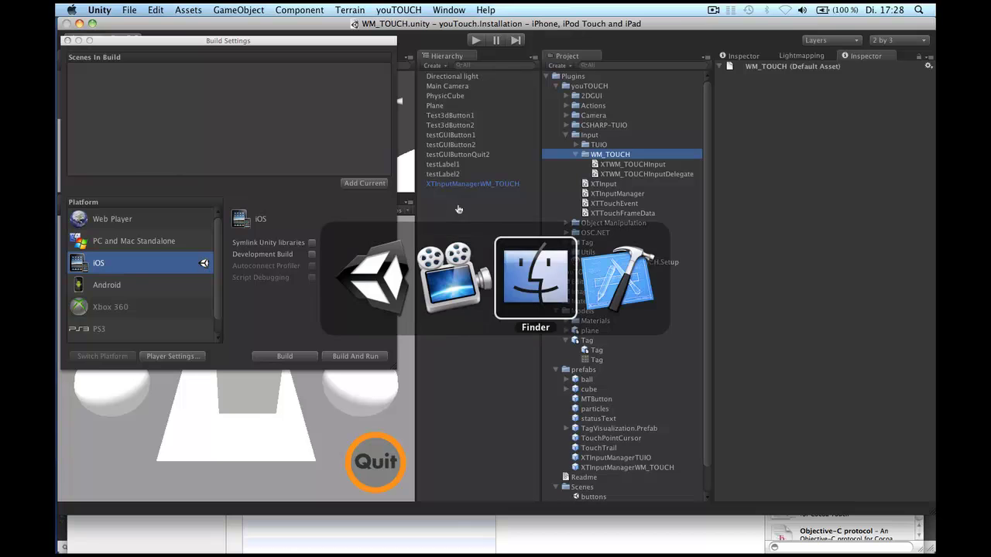
key(super+Tab)
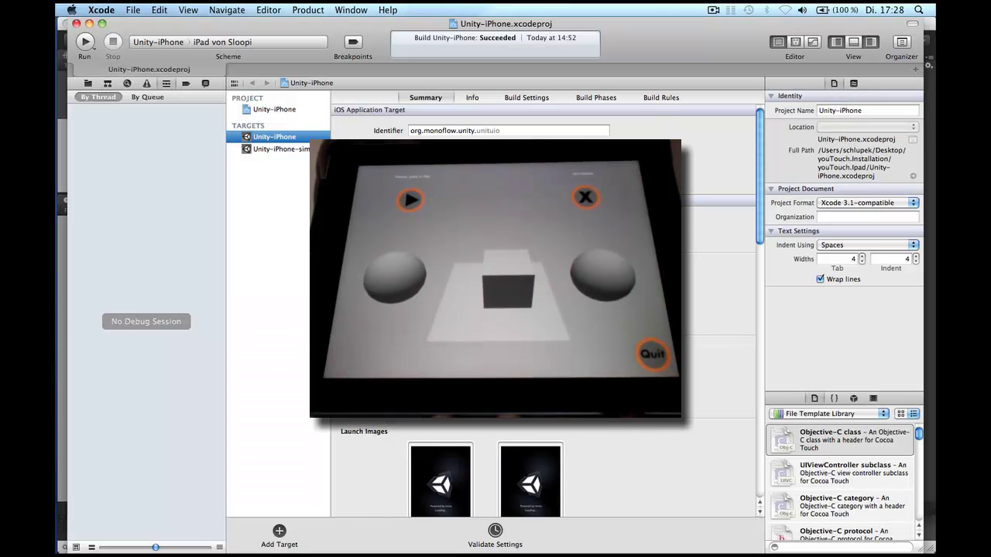